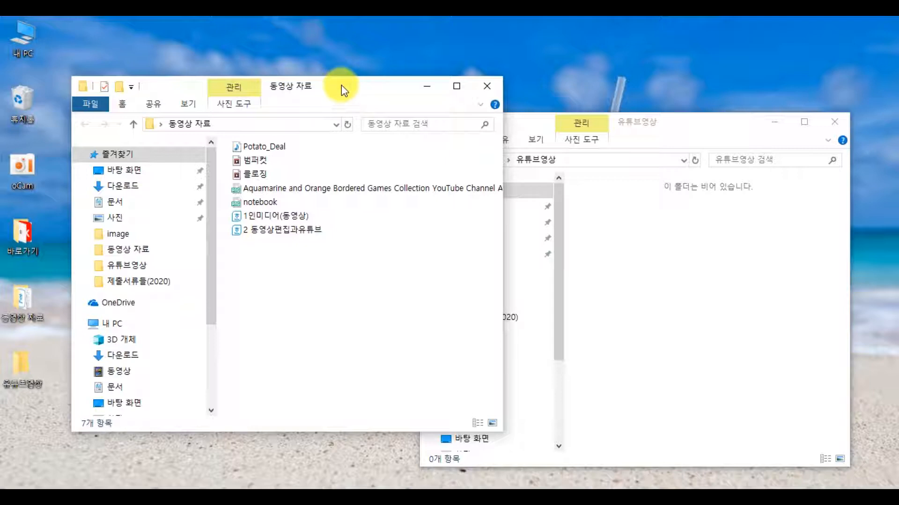
Close the oCam window and arrange the 동영상 자료 and 유튜브영상 folder windows side by side, each filling half the screen
left_click_drag(341, 85, 2, 83)
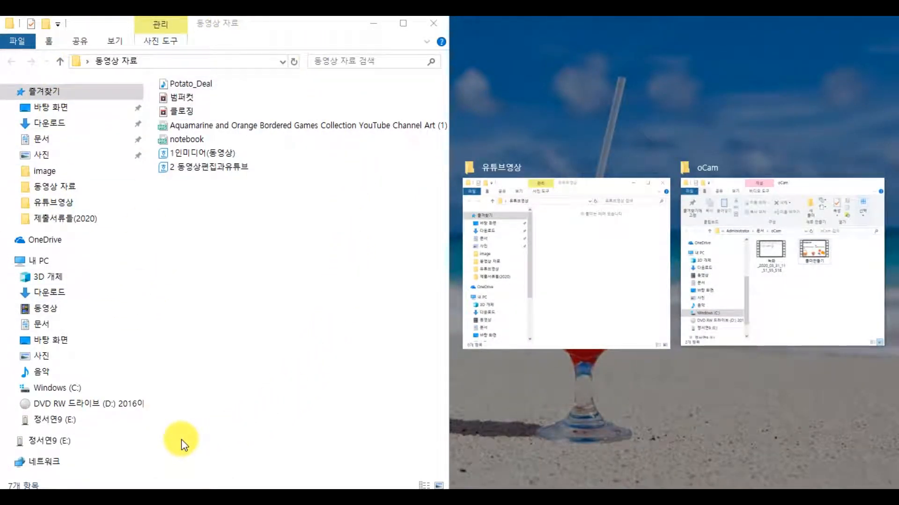
mouse_move(747, 257)
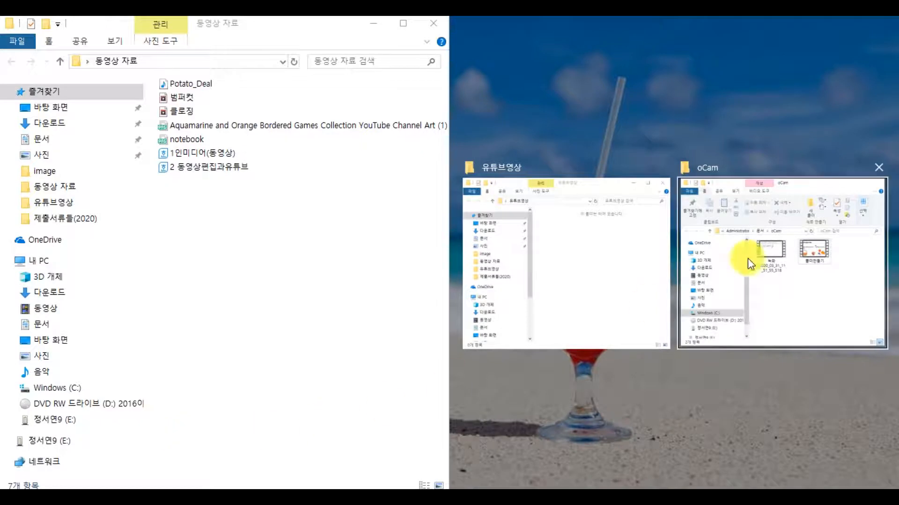
left_click(881, 167)
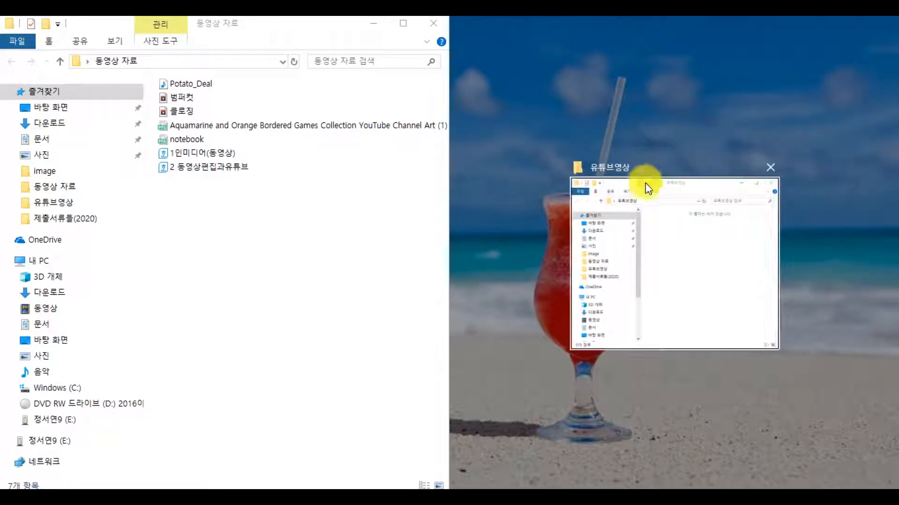
left_click(709, 188)
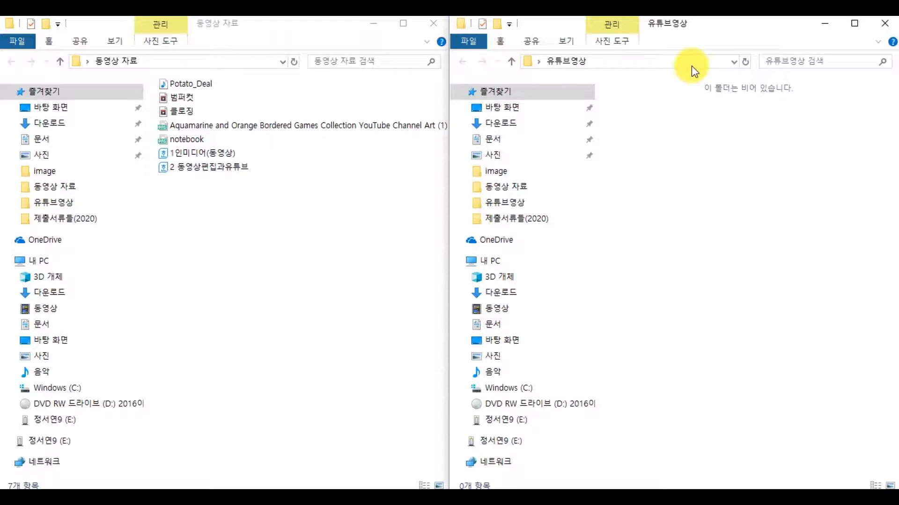
left_click_drag(661, 26, 612, 107)
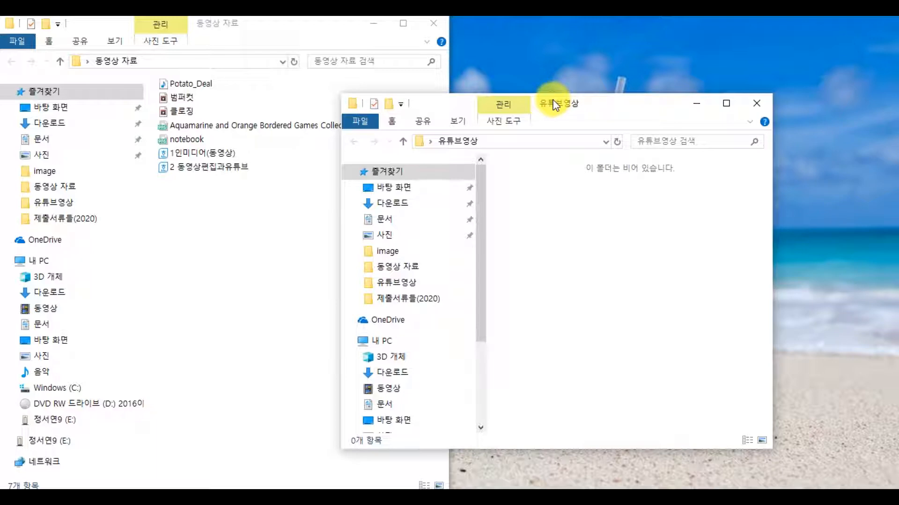
left_click_drag(555, 104, 895, 110)
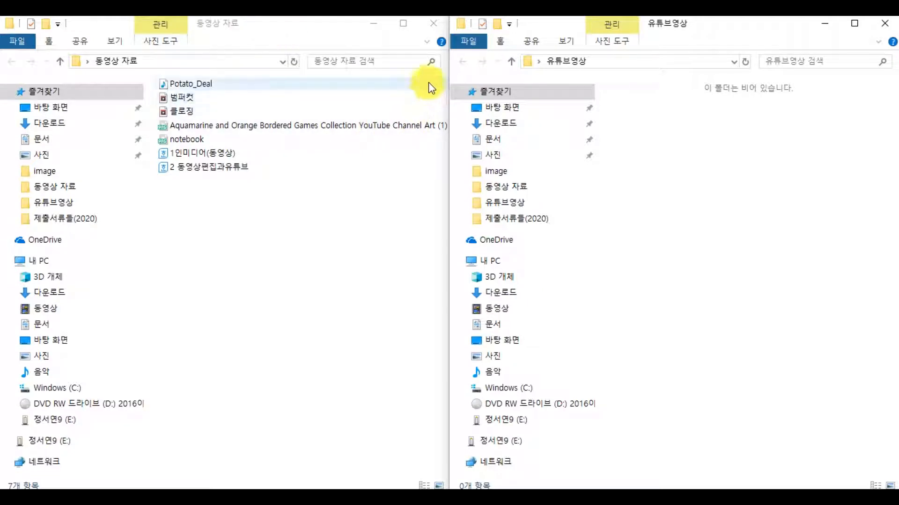
Expand the ribbon in both the 동영상 자료 and 유튜브영상 folder windows so it stays displayed
left_click(427, 45)
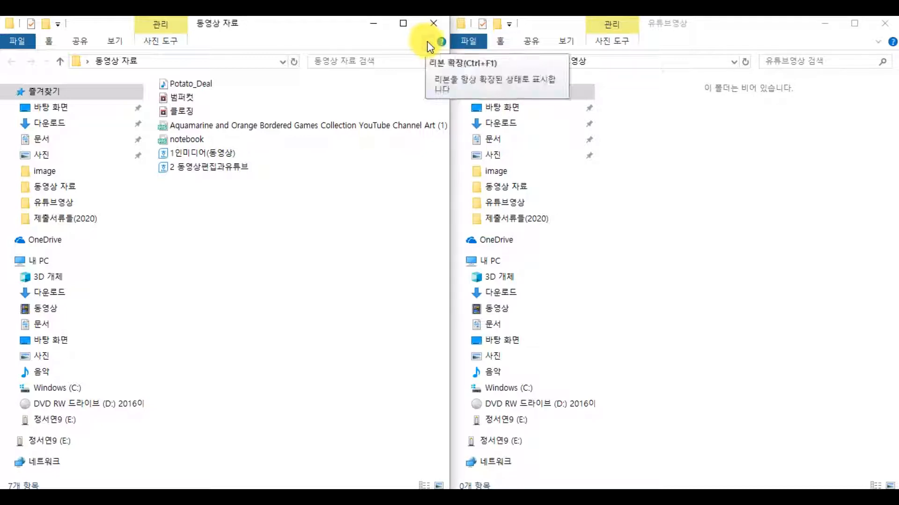
left_click(427, 42)
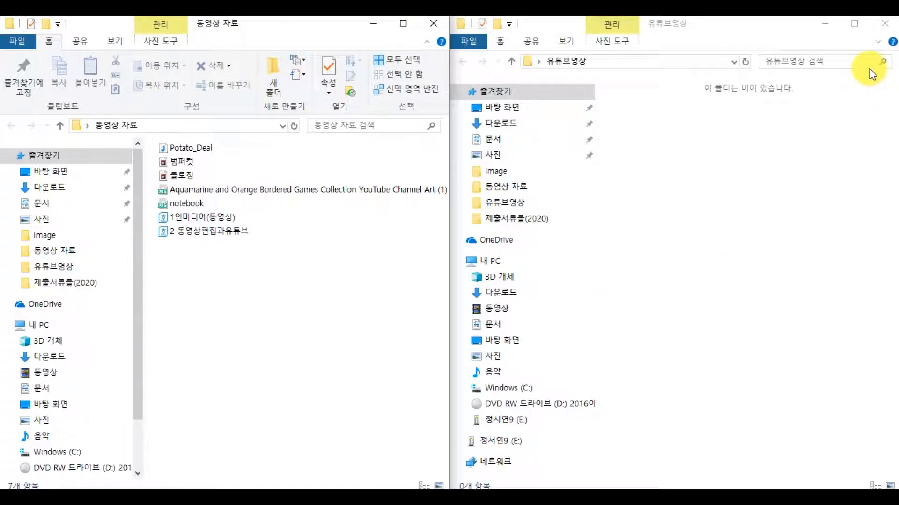
left_click(882, 46)
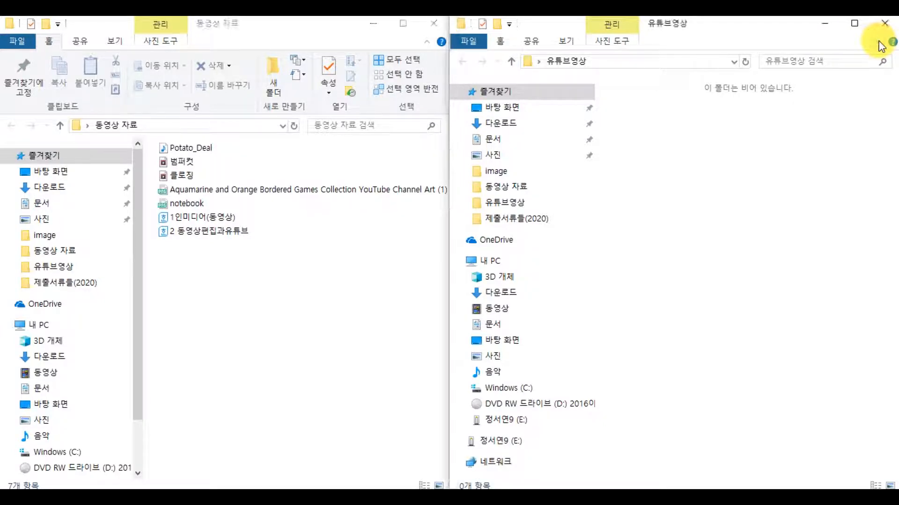
left_click(881, 45)
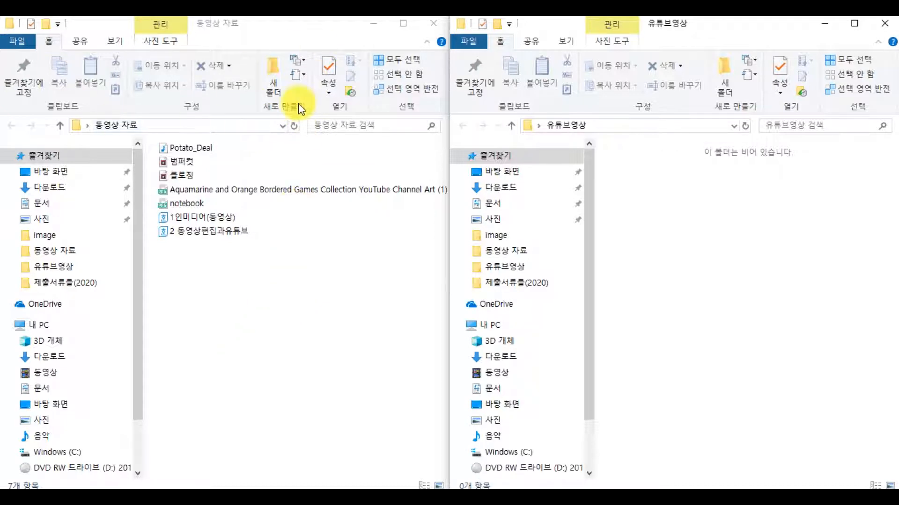
Collapse the ribbon of the 동영상 자료 folder window and expand it again
left_click(428, 46)
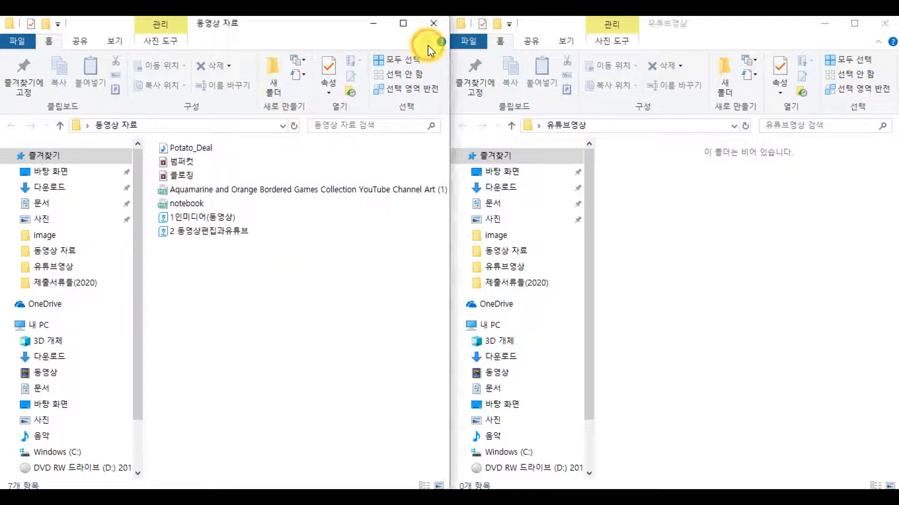
left_click(430, 43)
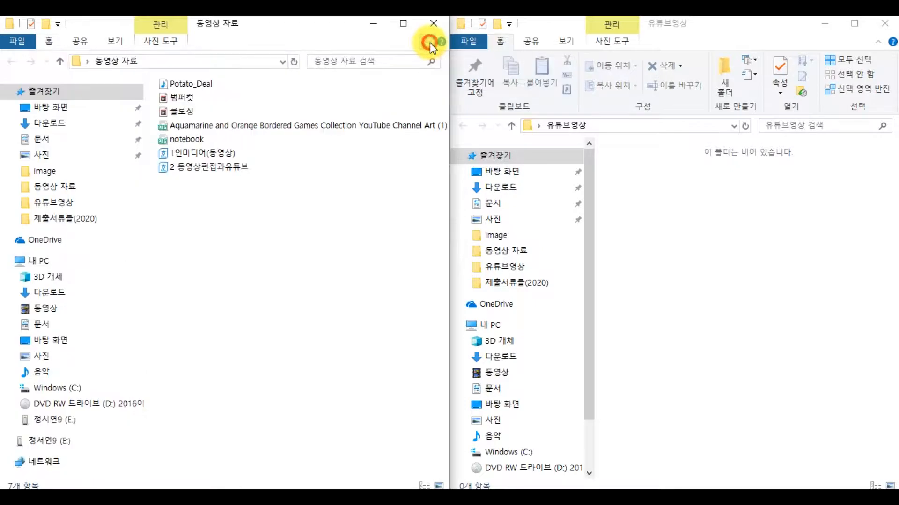
left_click(429, 43)
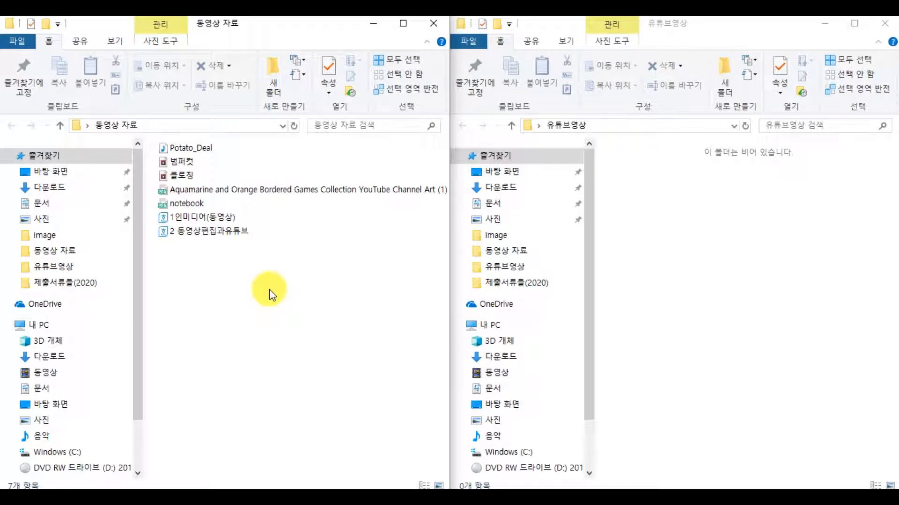
Try the large icons and details layouts in the 동영상 자료 folder, finishing with medium icons (보통 아이콘)
left_click(115, 43)
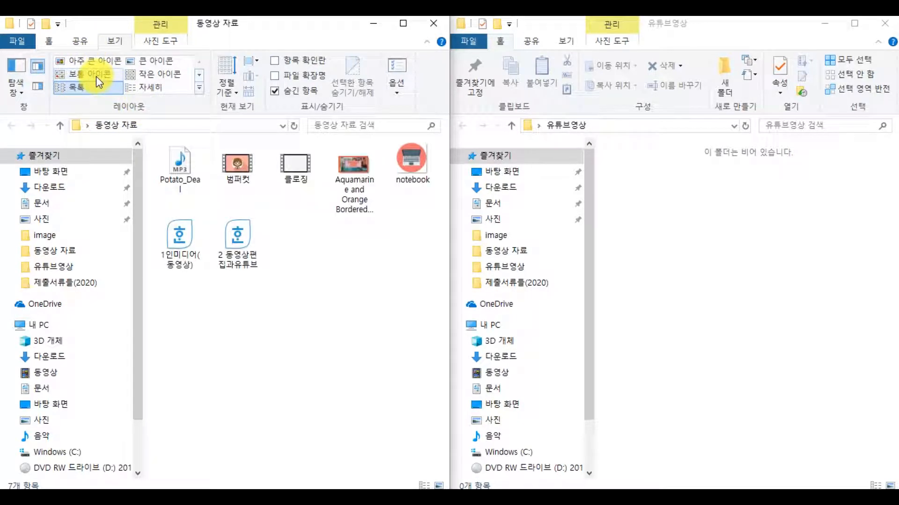
left_click(143, 61)
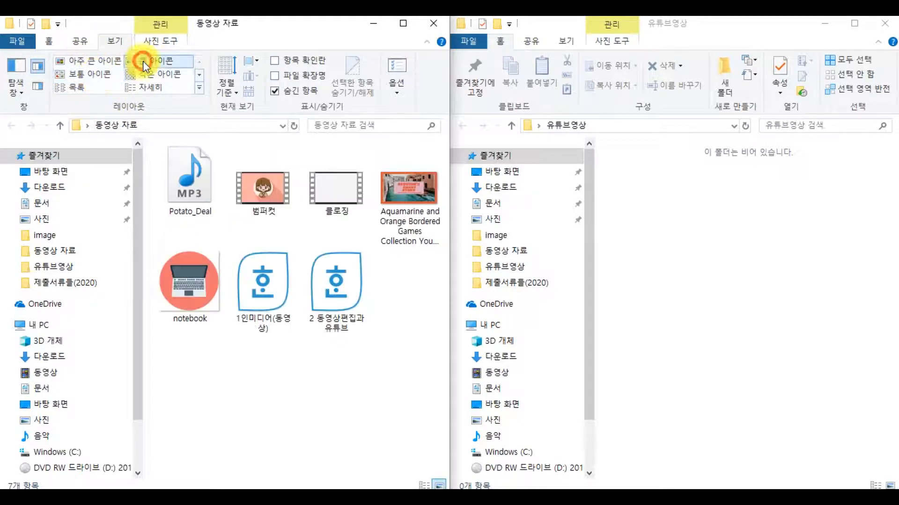
left_click(150, 87)
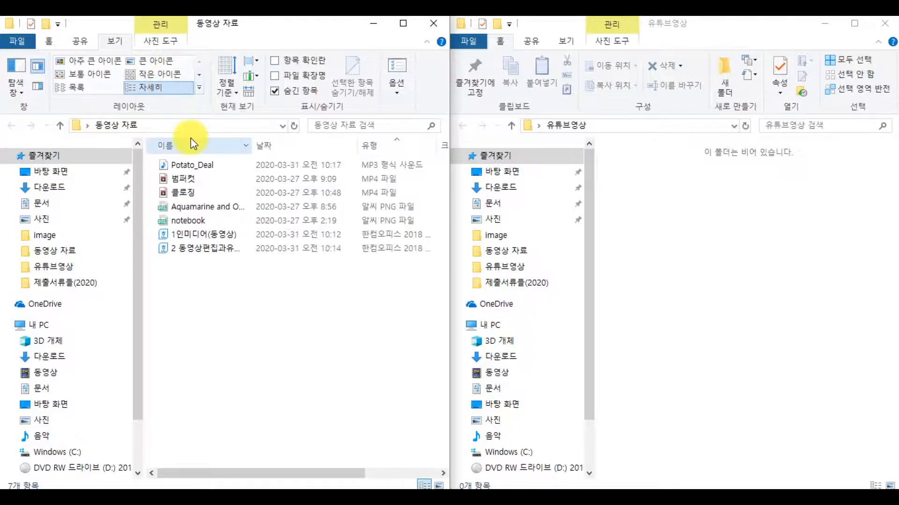
left_click(87, 74)
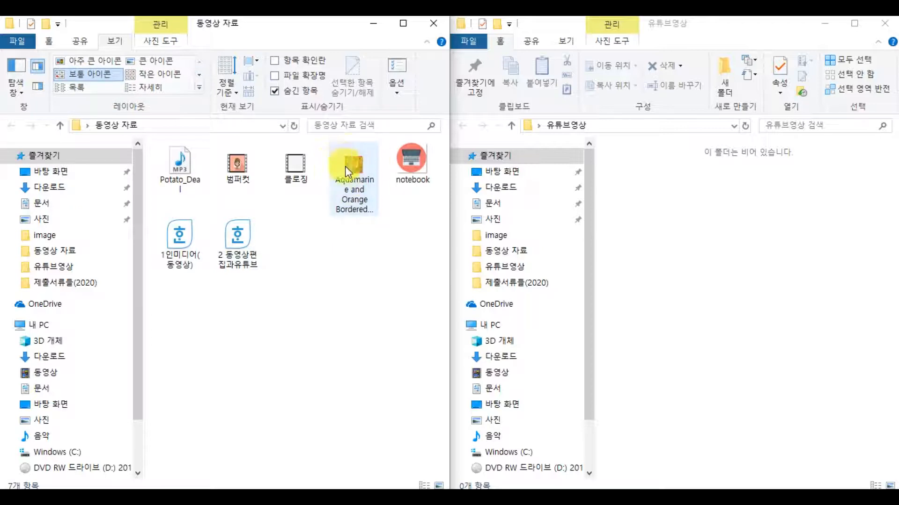
left_click(292, 300)
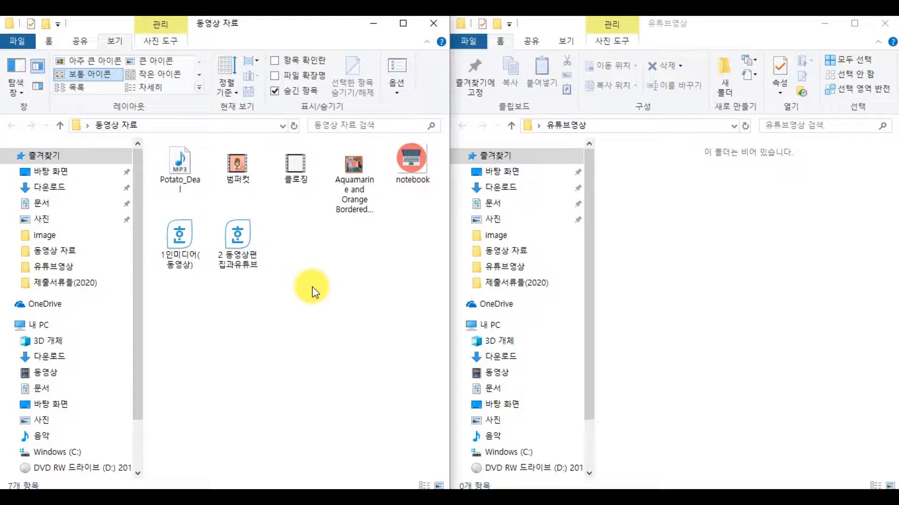
Enlarge and shrink the file icons in the 동영상 자료 folder gradually, finishing at a size slightly larger than the standard medium icons
scroll(313, 288, "up", 1, "ctrl")
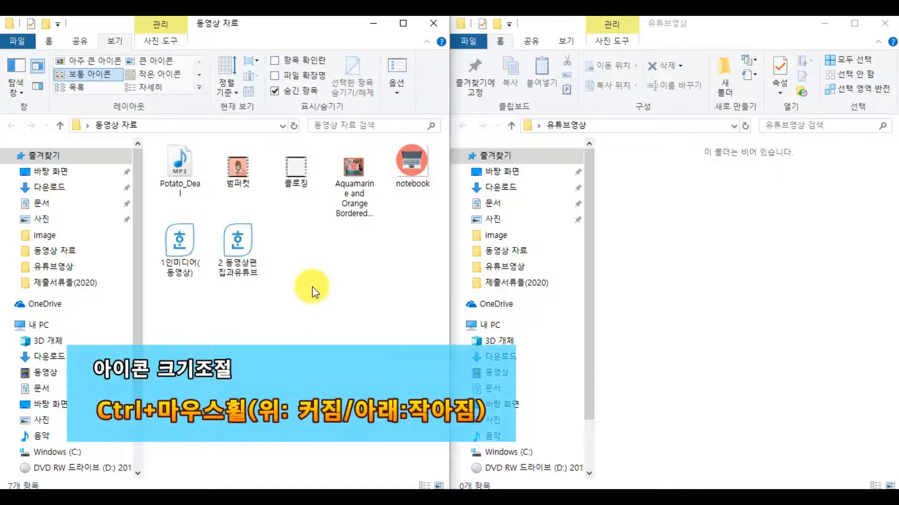
scroll(312, 287, "up", 3, "ctrl")
scroll(313, 287, "up", 2, "ctrl")
scroll(313, 287, "up", 2, "ctrl")
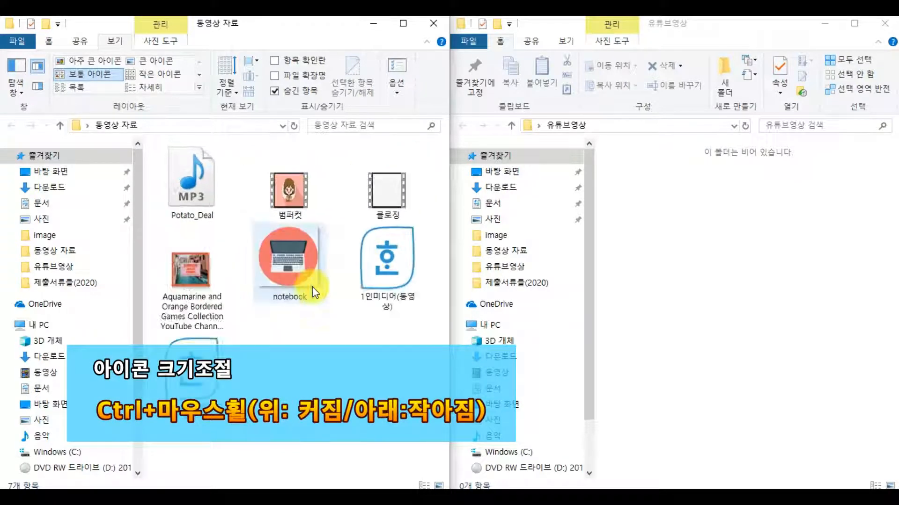
scroll(313, 287, "down", 1, "ctrl")
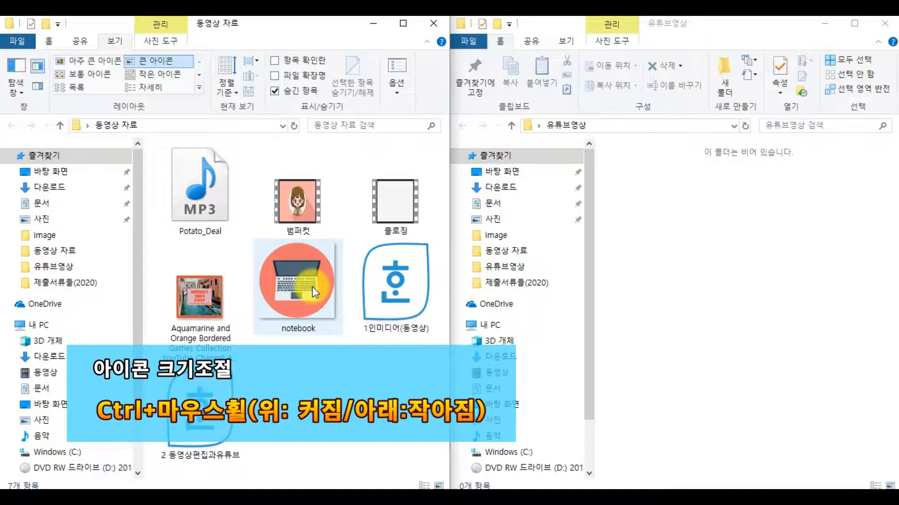
scroll(313, 286, "up", 1, "ctrl")
scroll(313, 287, "down", 3, "ctrl")
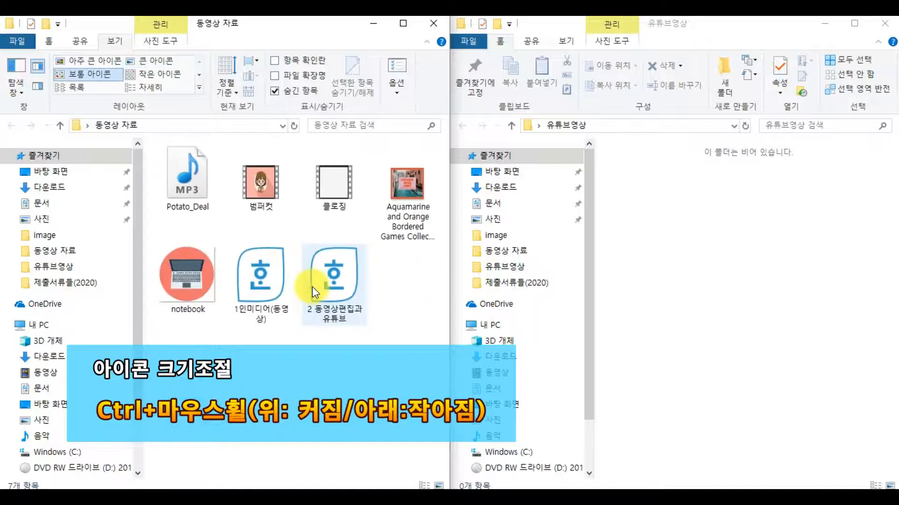
scroll(313, 287, "down", 2, "ctrl")
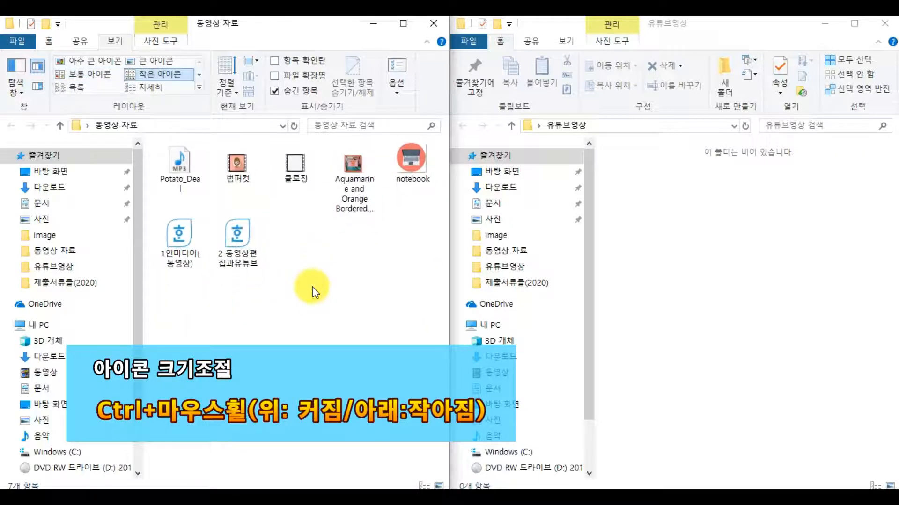
scroll(313, 287, "up", 3, "ctrl")
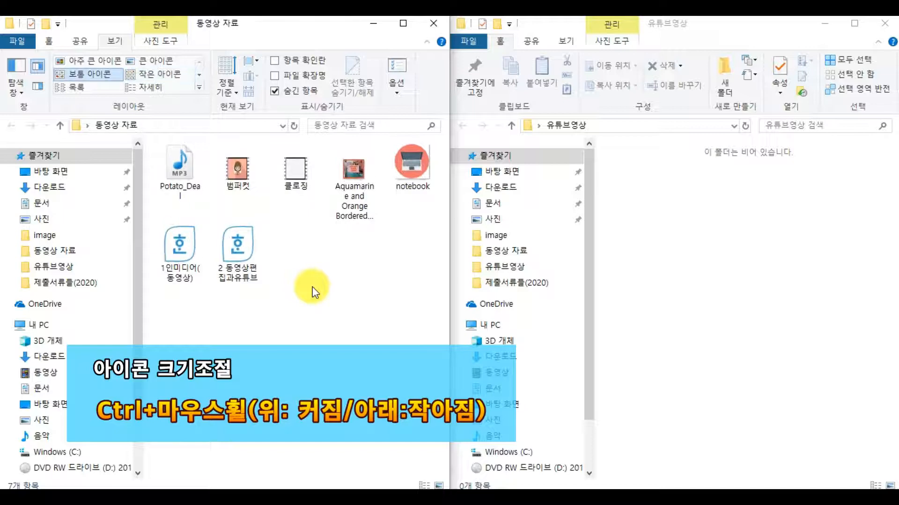
scroll(313, 287, "up", 2, "ctrl")
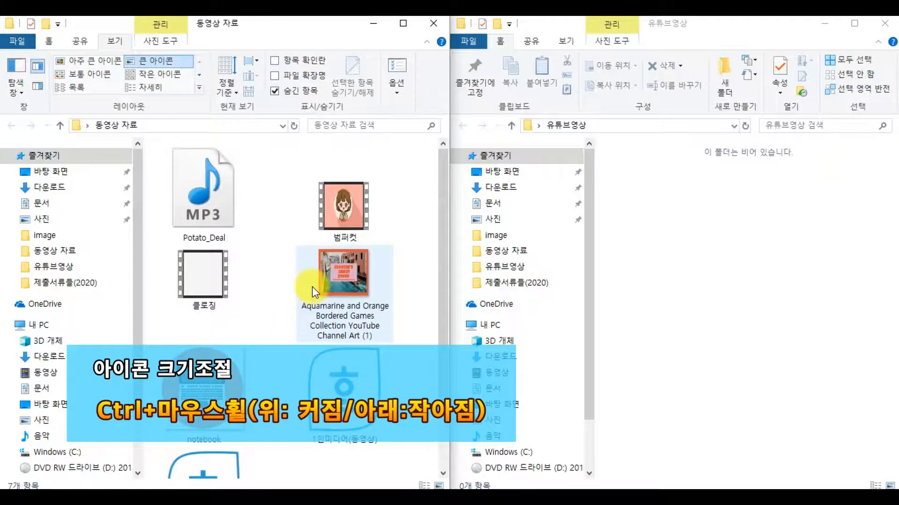
scroll(312, 287, "down", 2, "ctrl")
scroll(312, 287, "down", 2, "ctrl")
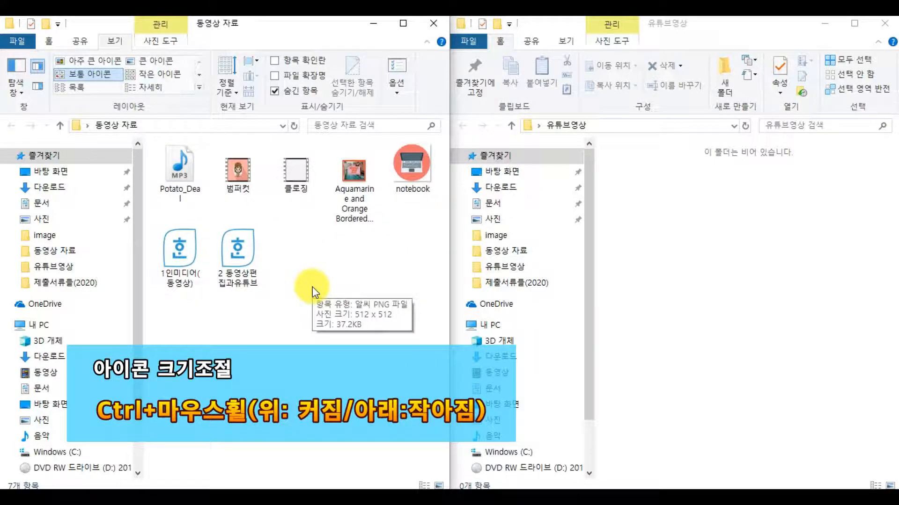
scroll(312, 287, "down", 1, "ctrl")
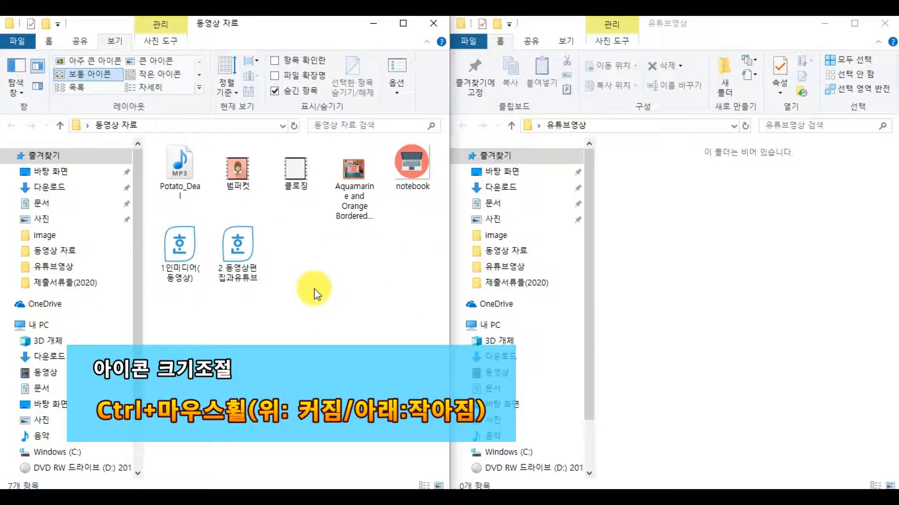
scroll(314, 288, "up", 1, "ctrl")
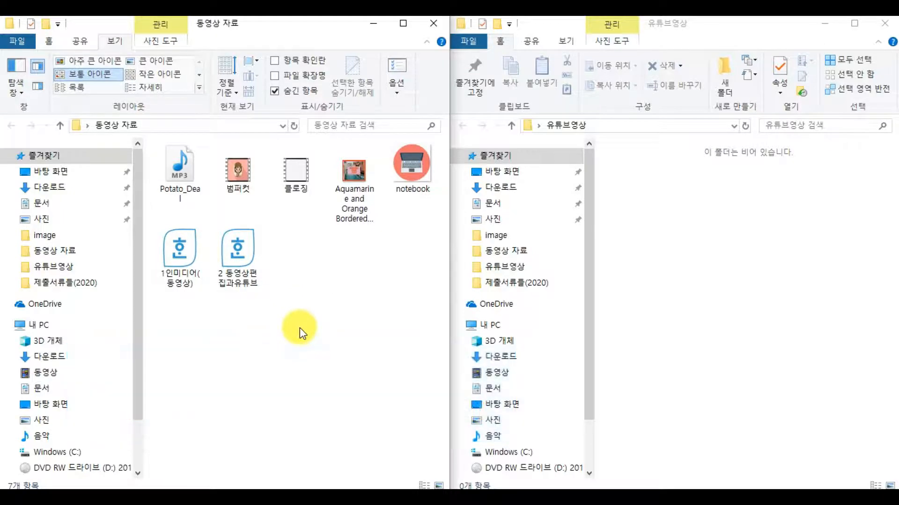
Copy the Potato_Deal MP3 file from the 동영상 자료 folder and paste it into the 유튜브영상 folder
left_click(175, 163)
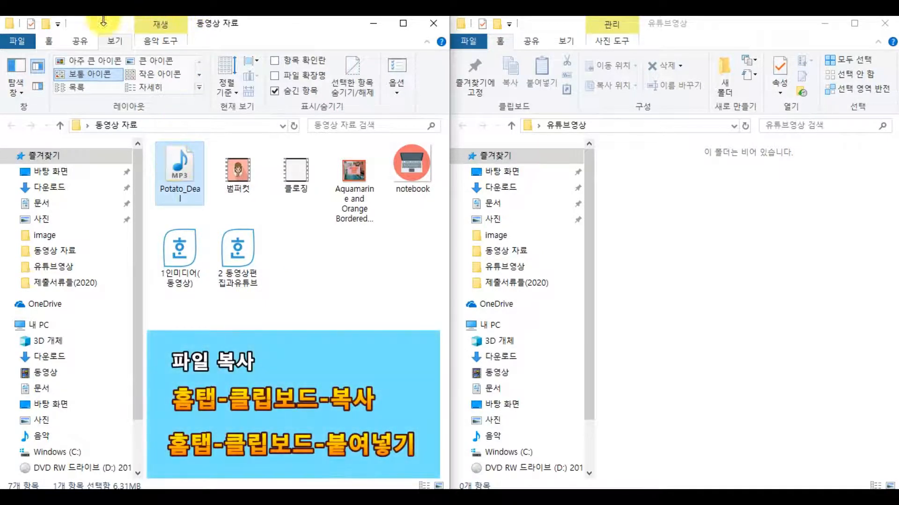
left_click(54, 40)
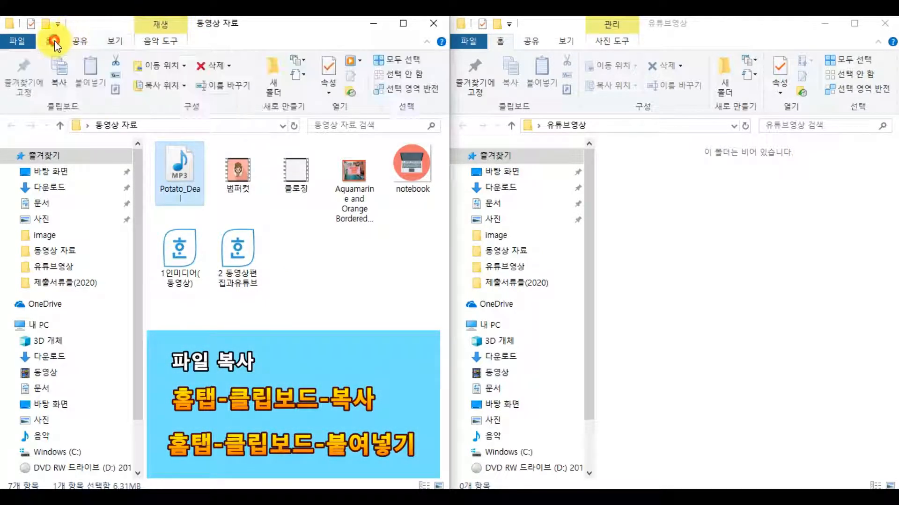
left_click(62, 77)
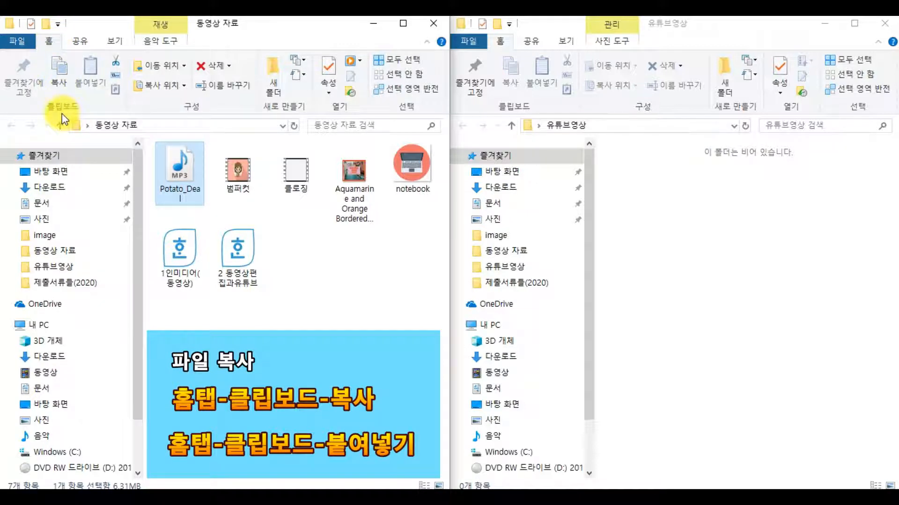
left_click(61, 78)
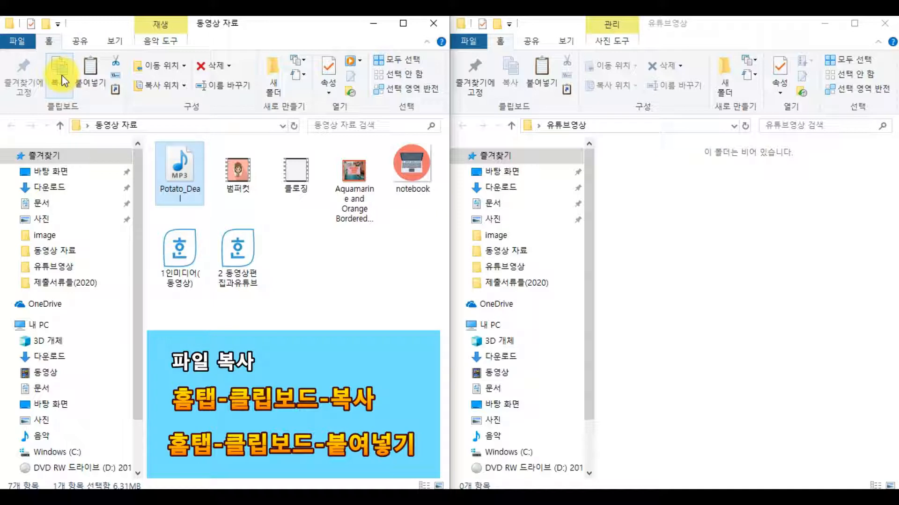
left_click(701, 279)
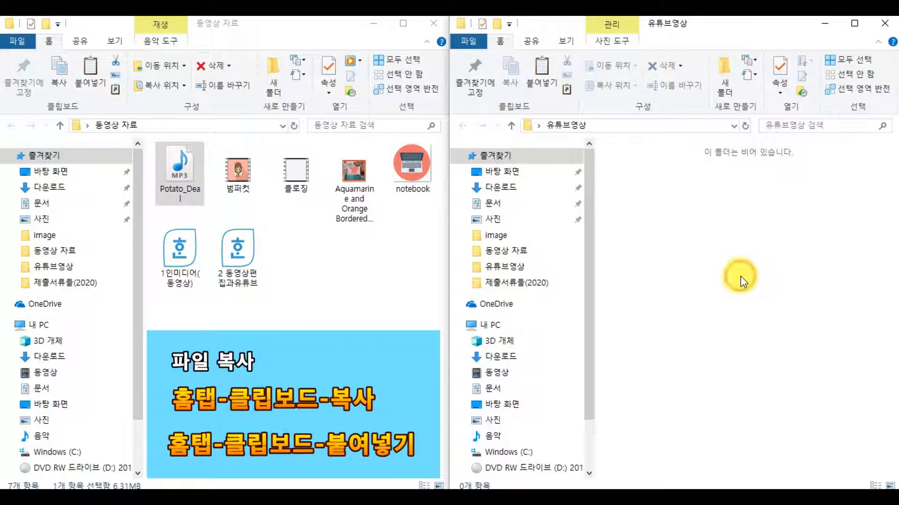
left_click(499, 42)
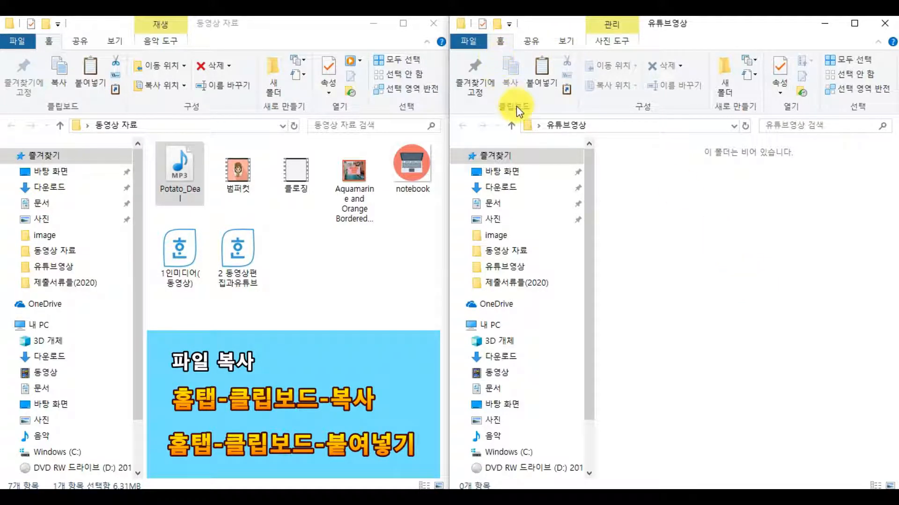
left_click(547, 83)
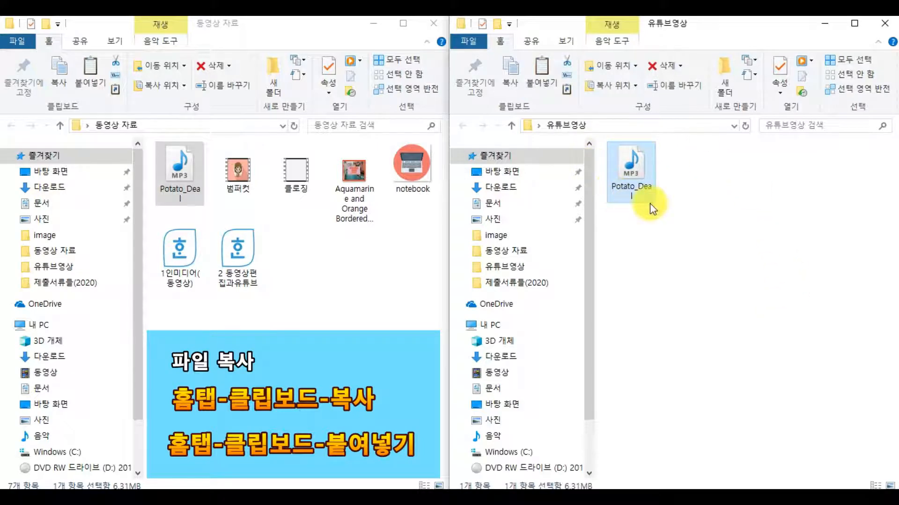
Copy the 범퍼컷 video from the 동영상 자료 folder and paste it into the 유튜브영상 folder
left_click(675, 238)
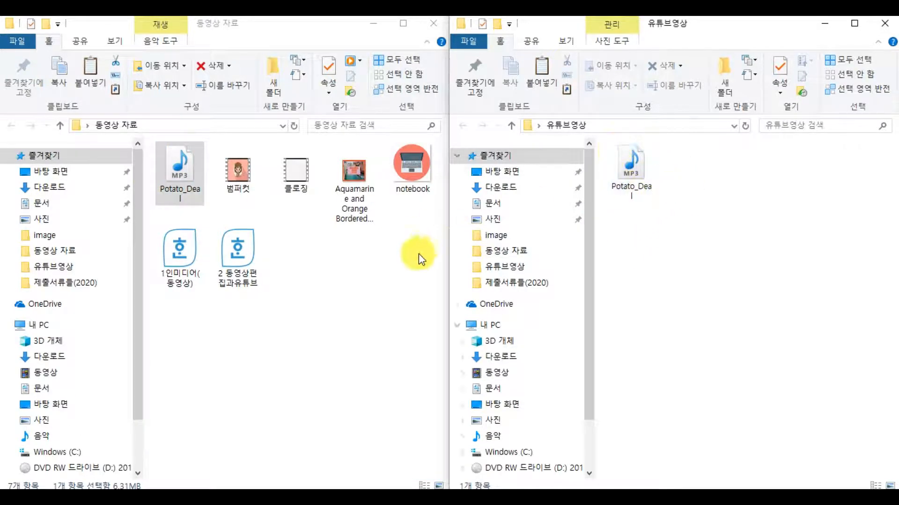
left_click(387, 271)
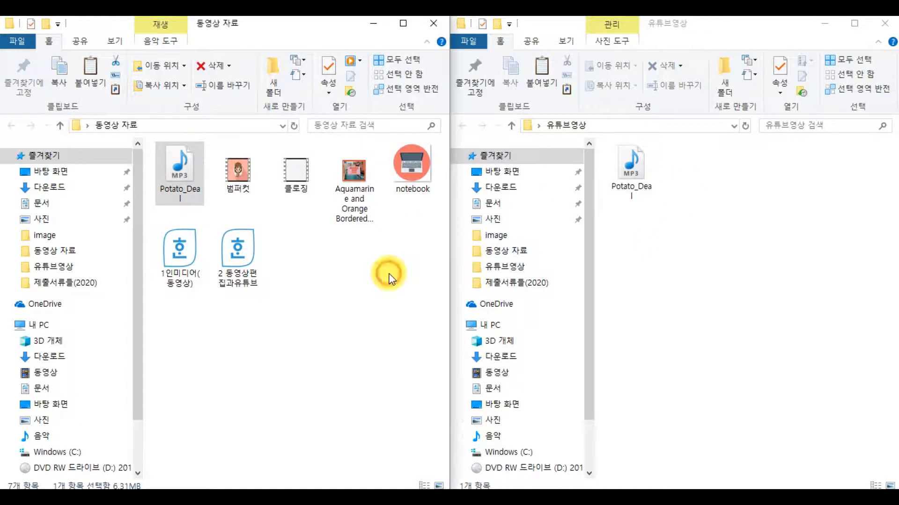
left_click(248, 167)
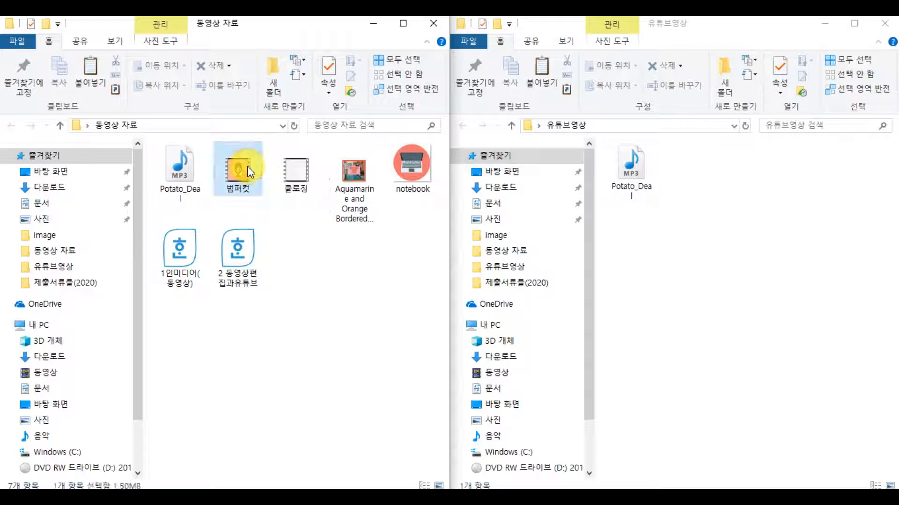
left_click(60, 71)
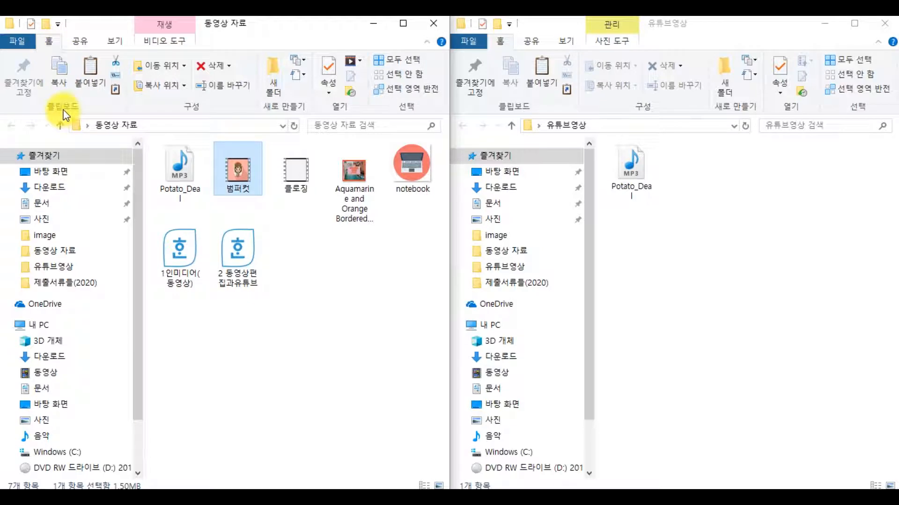
left_click(59, 76)
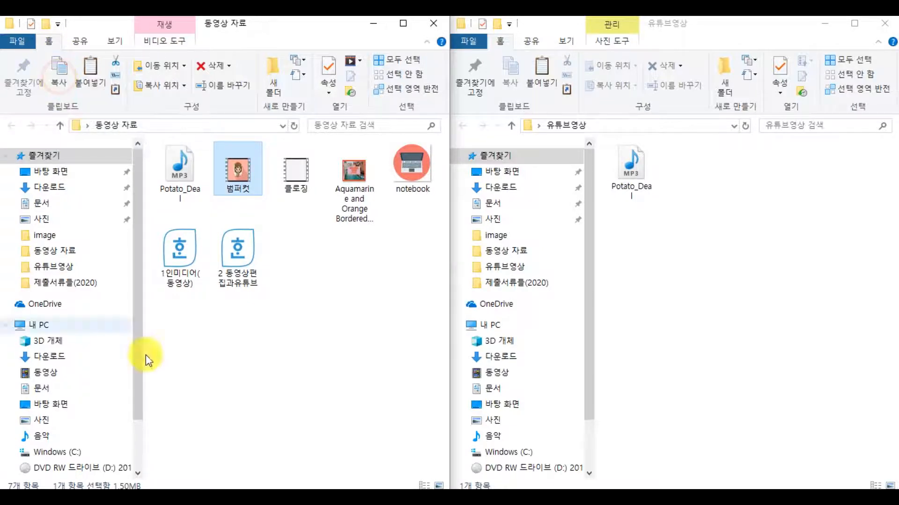
left_click(675, 243)
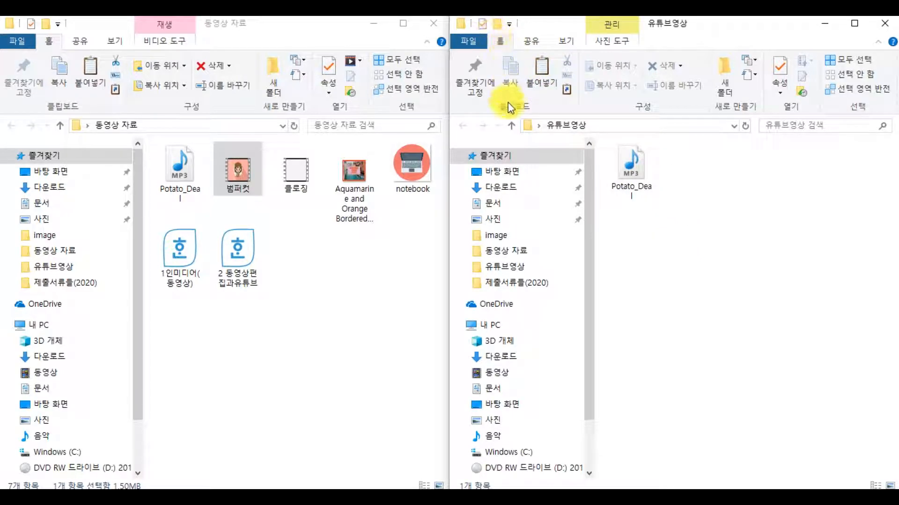
left_click(551, 66)
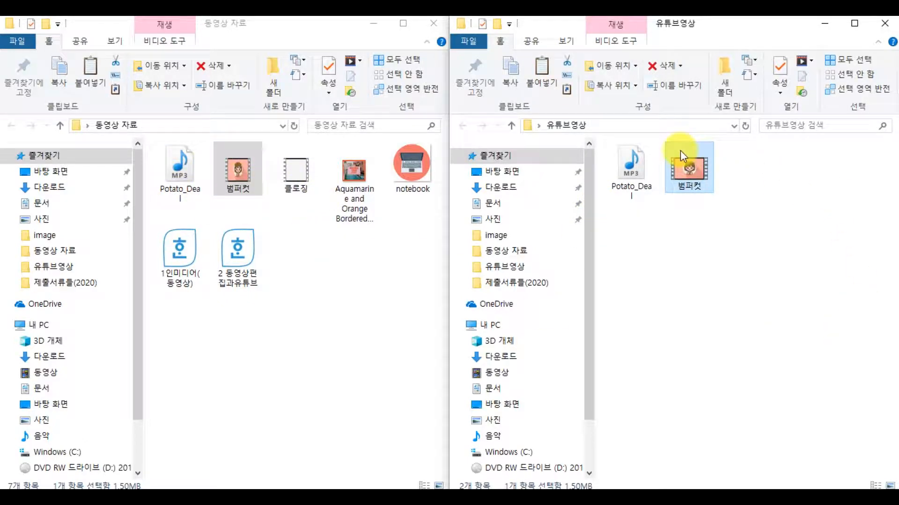
left_click(763, 313)
Try selecting 범퍼컷, 클로징, the Aquamarine image, notebook and 2 동영상편집과유튜브 one by one in 동영상 자료, finishing with nothing selected
left_click(233, 171)
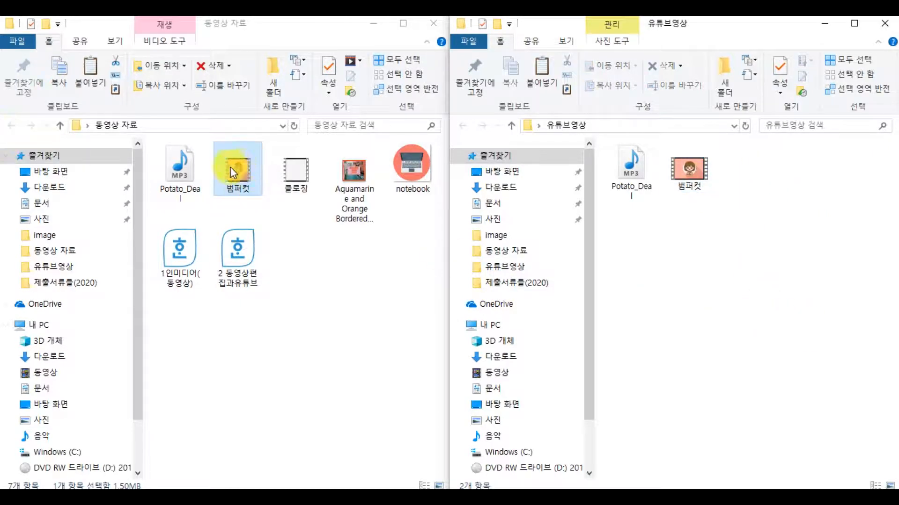
left_click(332, 255)
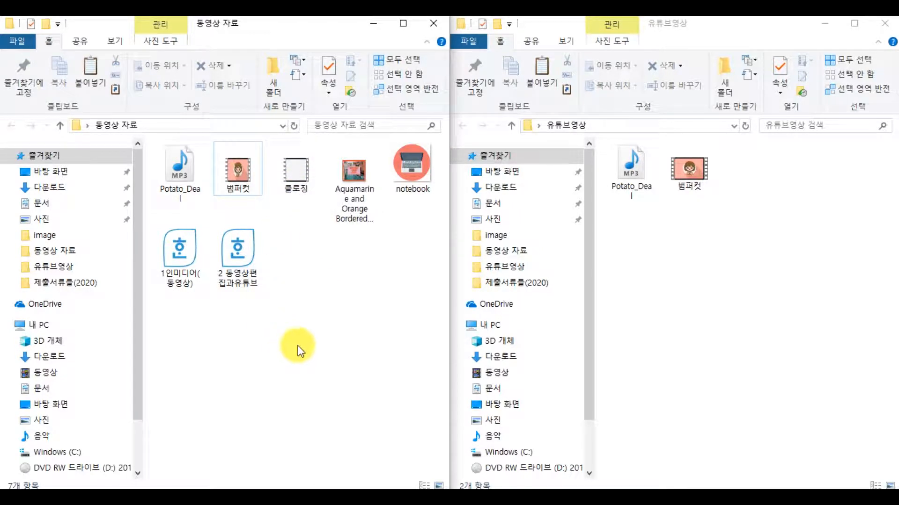
left_click(296, 172)
left_click(278, 355)
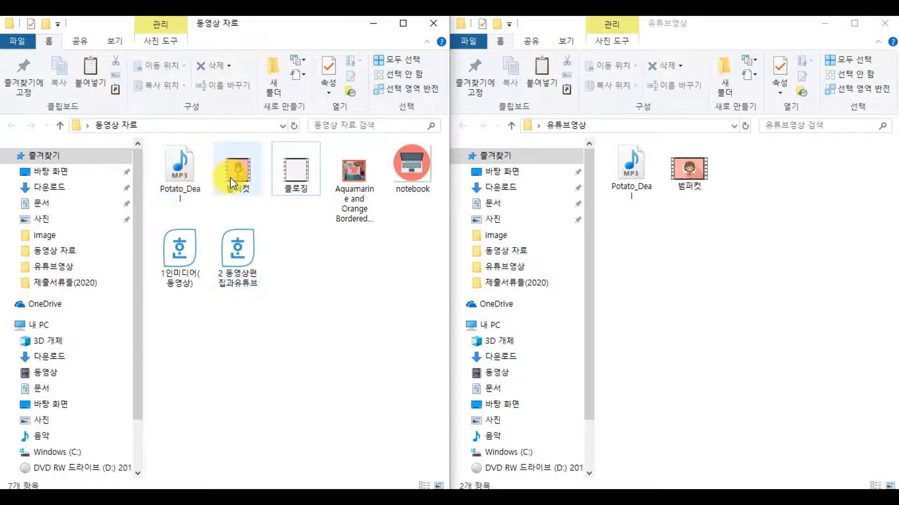
left_click(299, 171)
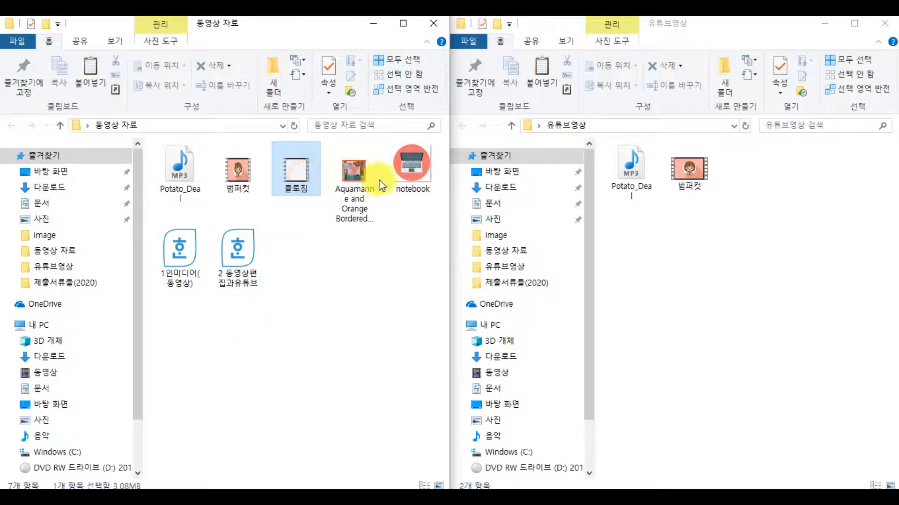
left_click(416, 177)
left_click(245, 241)
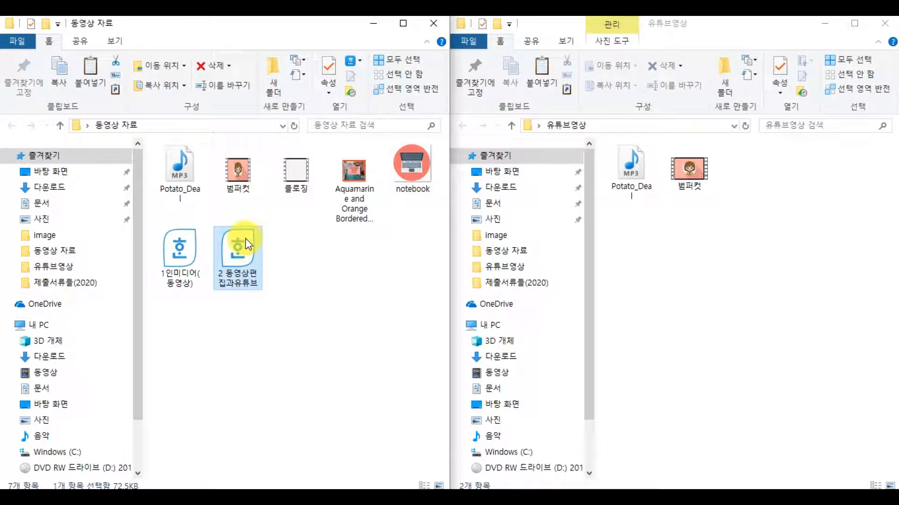
left_click(297, 173)
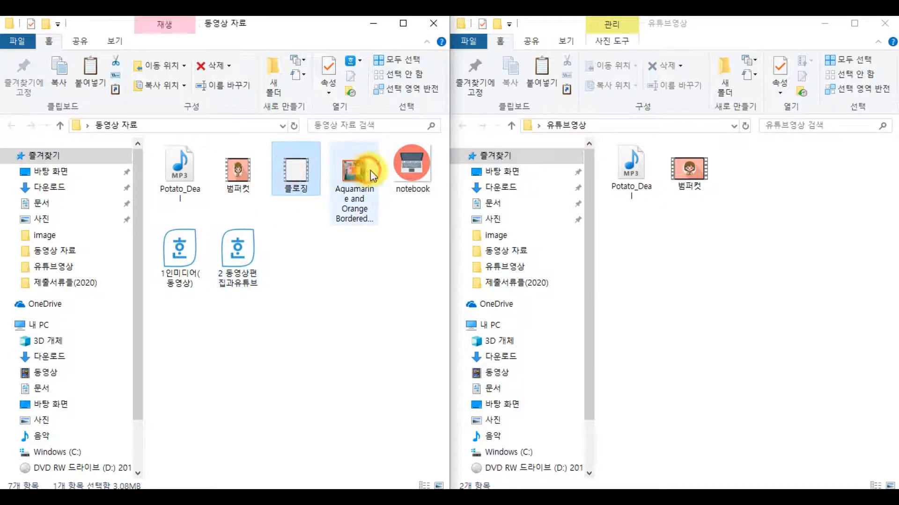
left_click(369, 170)
left_click(412, 167)
left_click(247, 257)
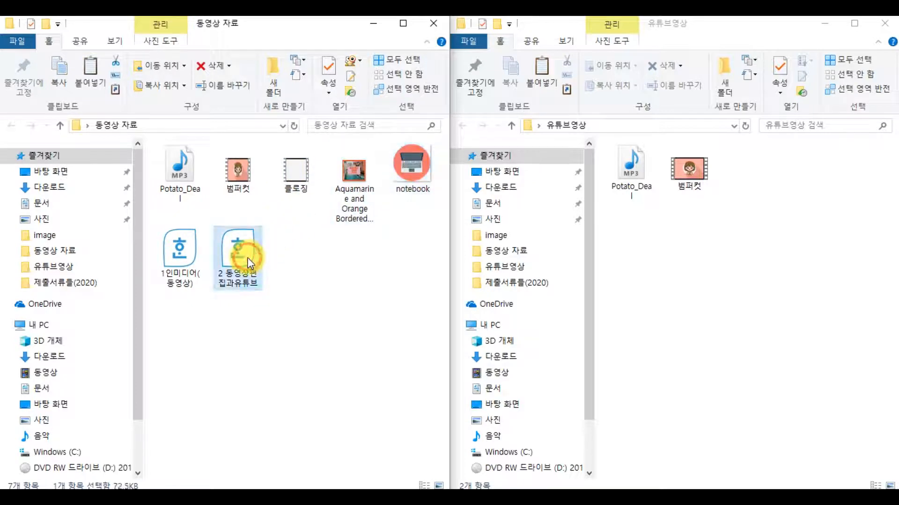
left_click(267, 335)
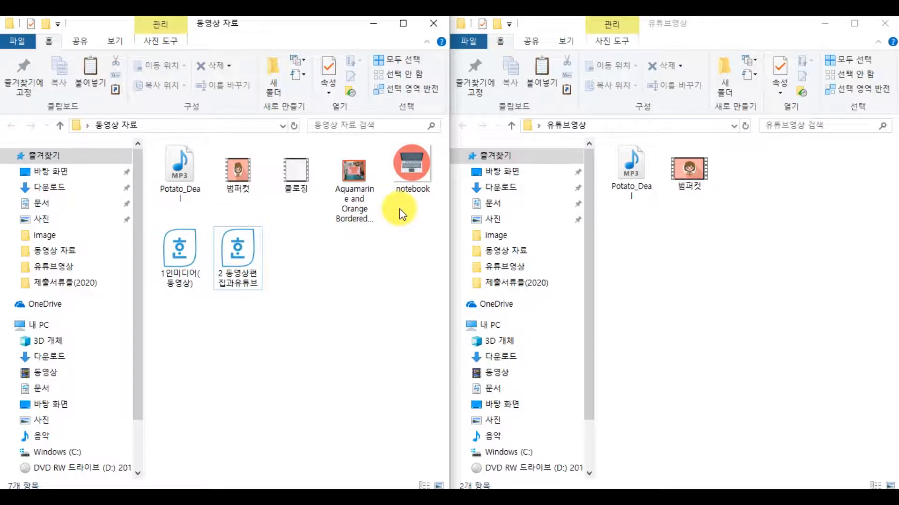
Copy the non-adjacent files 클로징, notebook and 2 동영상편집과유튜브 from 동영상 자료 together and paste them into 유튜브영상
left_click(291, 169)
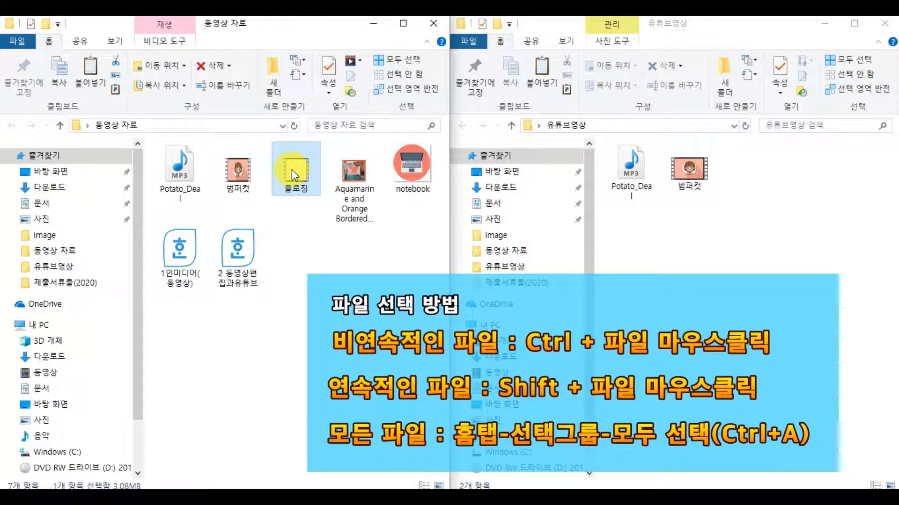
left_click(412, 166, "ctrl")
left_click(240, 261, "ctrl")
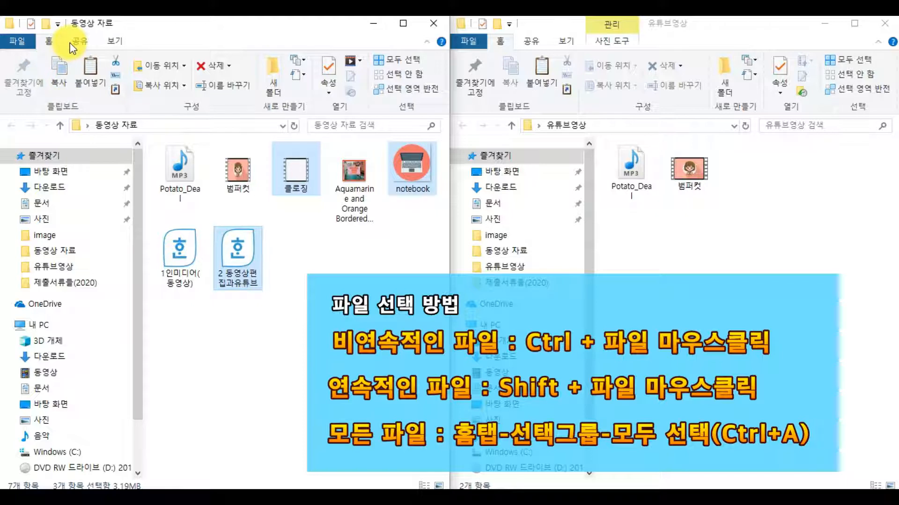
left_click(61, 72)
left_click(790, 240)
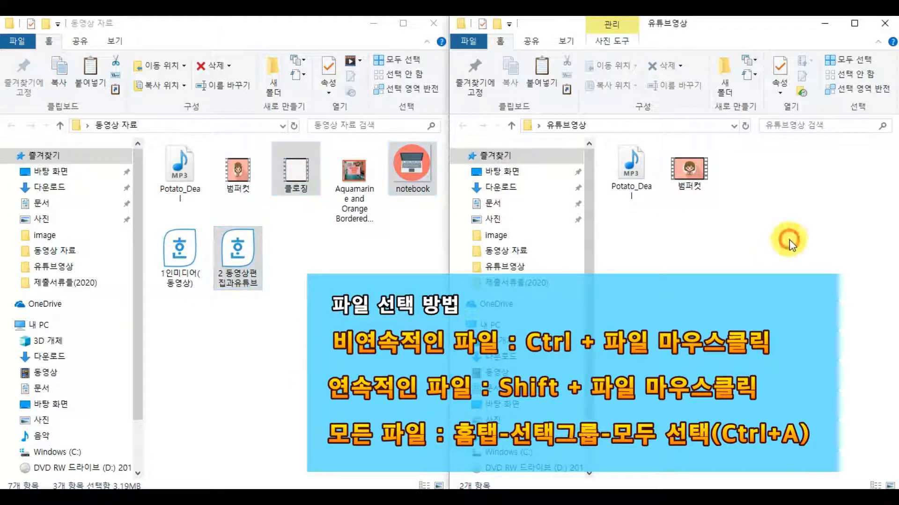
left_click(542, 65)
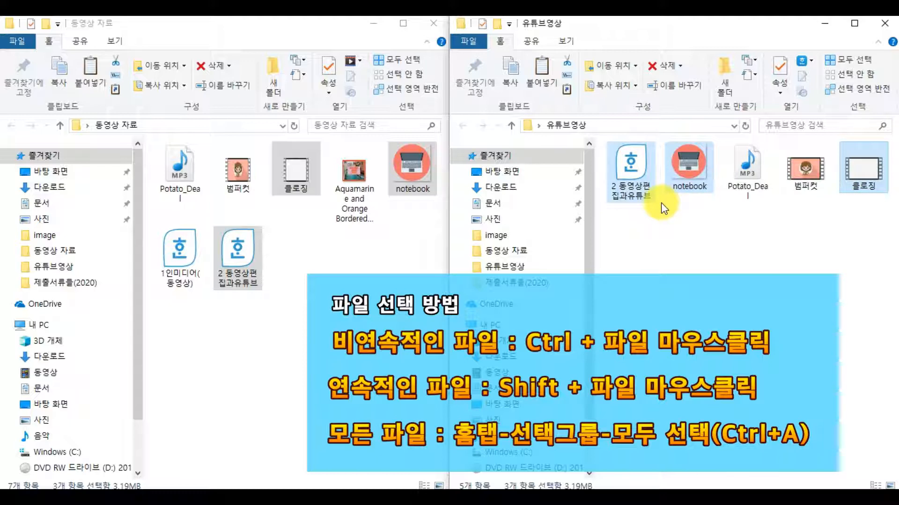
left_click(841, 237)
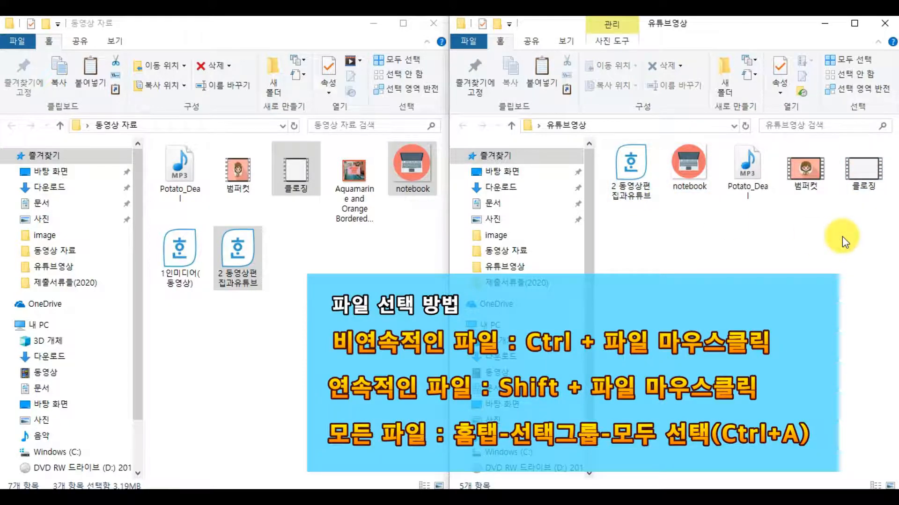
Copy the consecutive files from 범퍼컷 through notebook in 동영상 자료 into 유튜브영상, overwriting the files with the same names
left_click(168, 178)
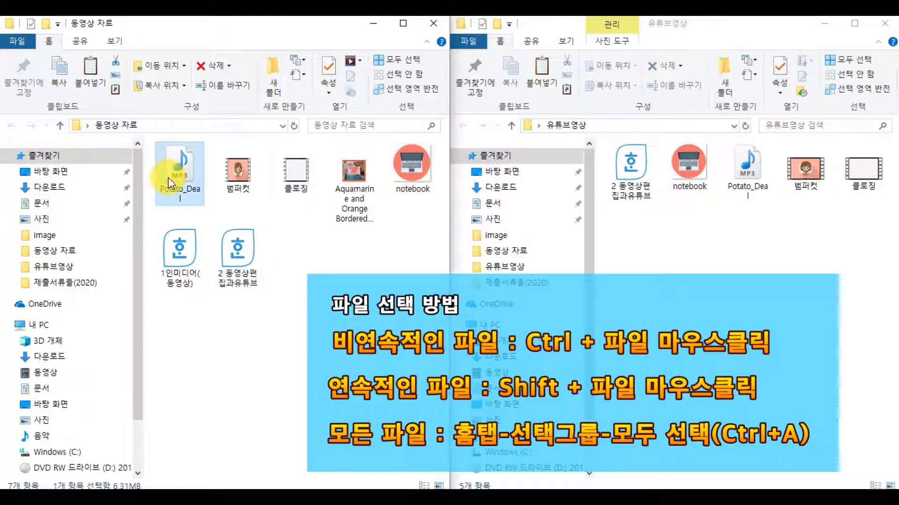
left_click(245, 176)
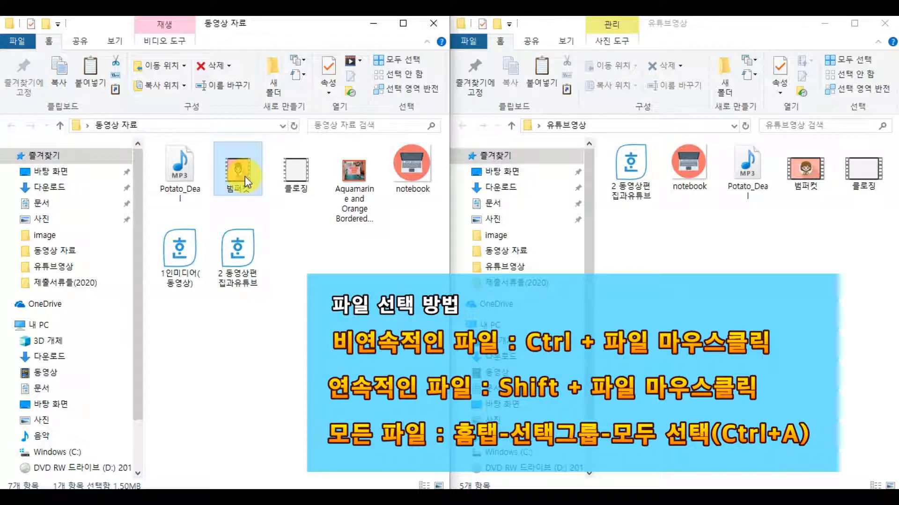
left_click(425, 176, "shift")
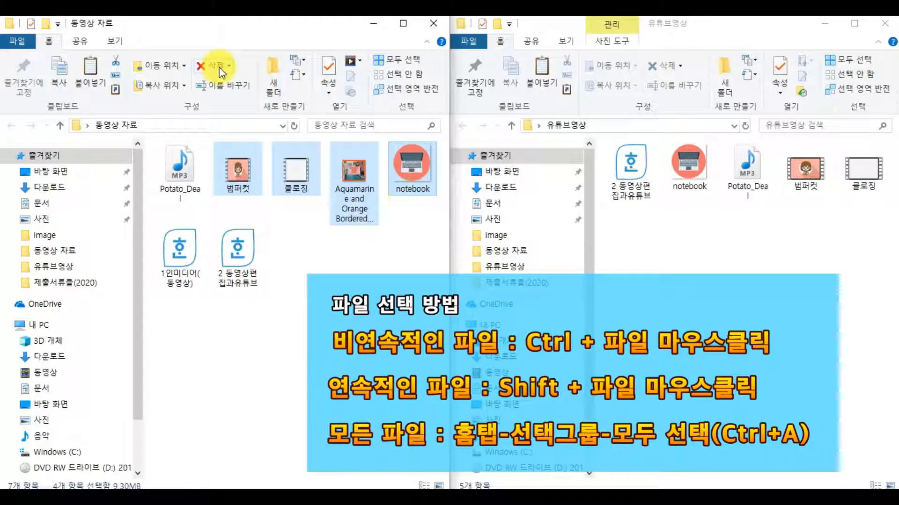
left_click(71, 83)
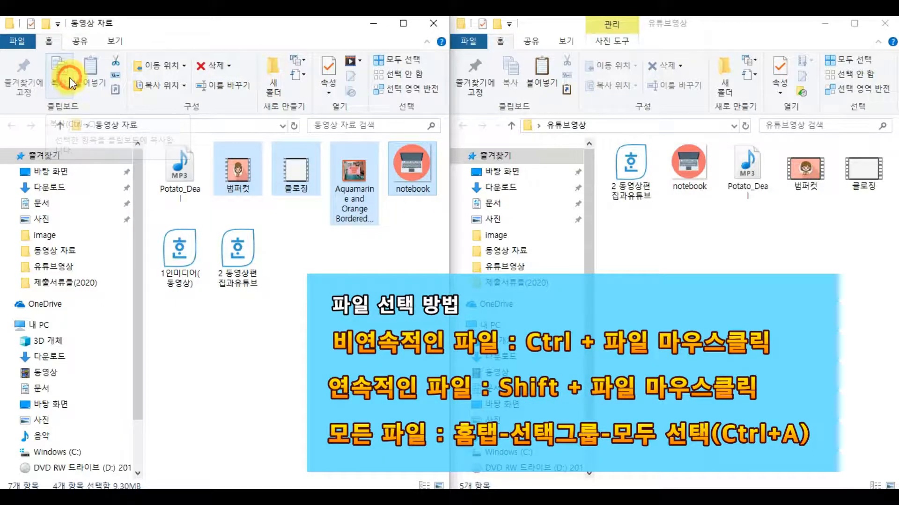
left_click(794, 283)
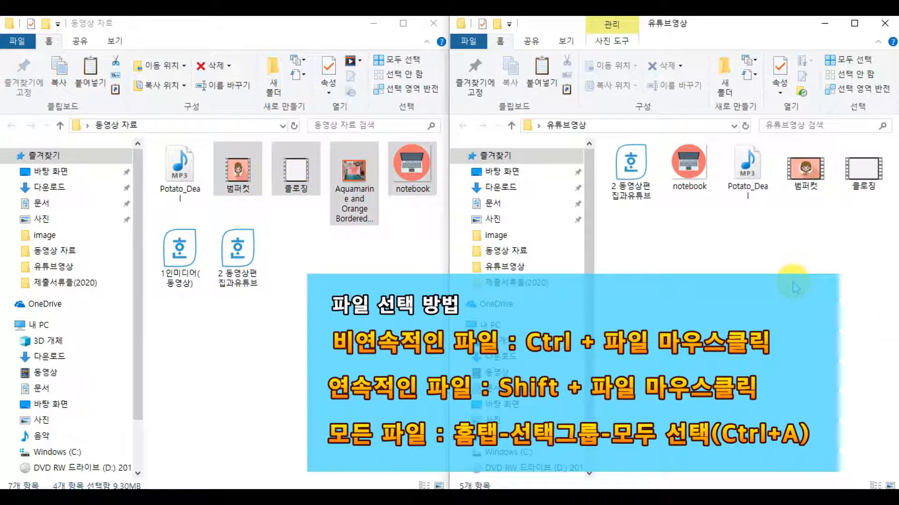
left_click(540, 70)
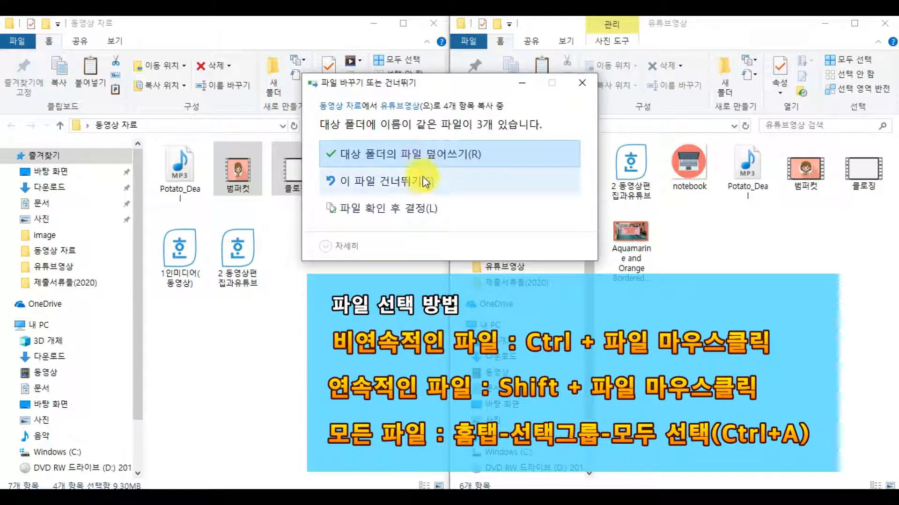
left_click(443, 146)
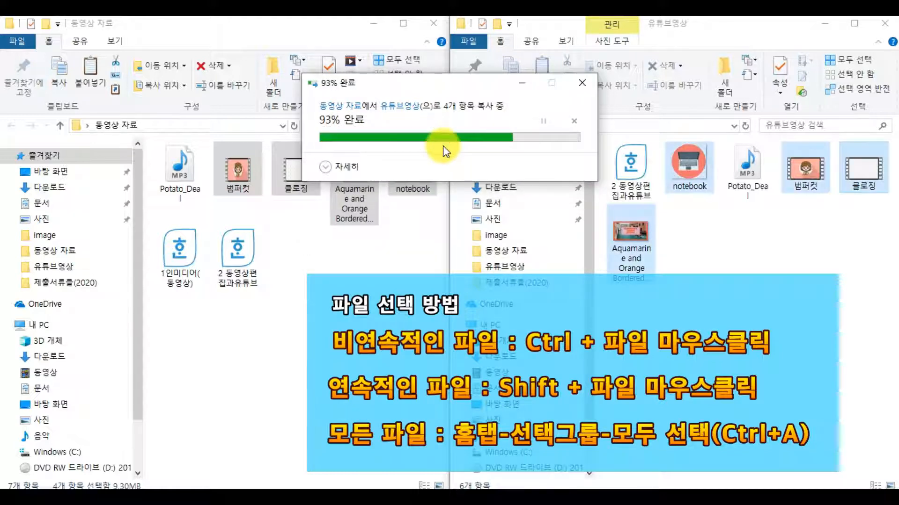
left_click(840, 344)
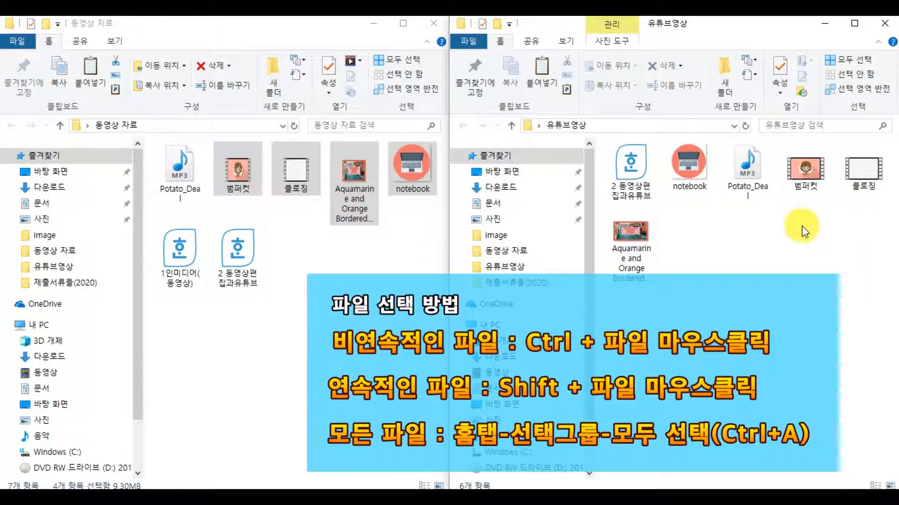
Copy all files in the 동영상 자료 folder into 유튜브영상, skipping the files with the same names
left_click(286, 267)
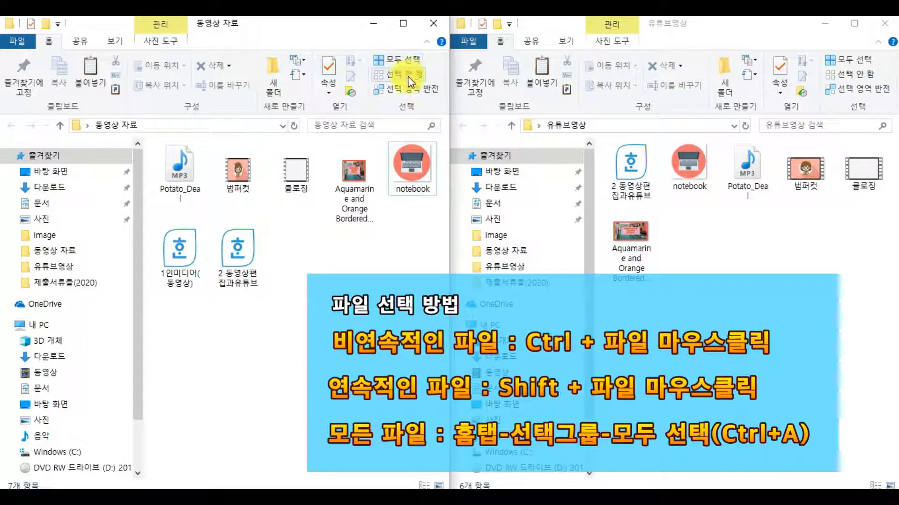
left_click(390, 58)
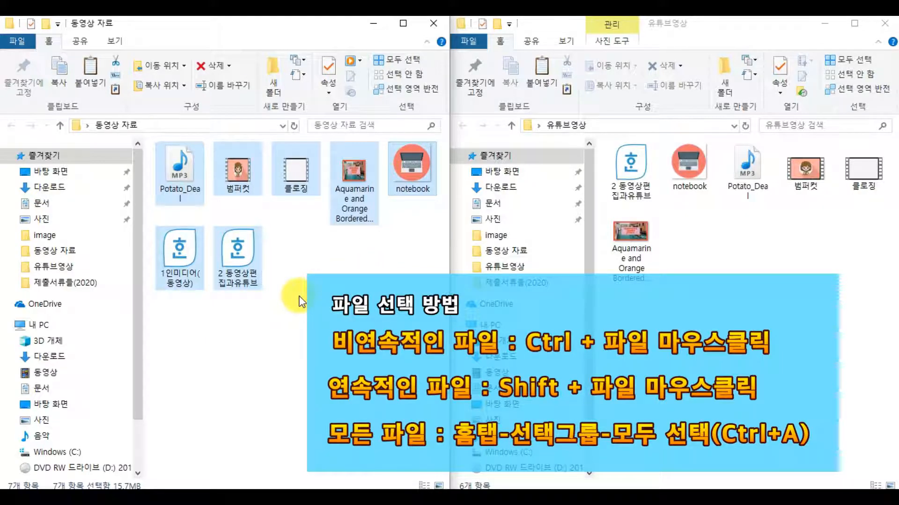
left_click(54, 72)
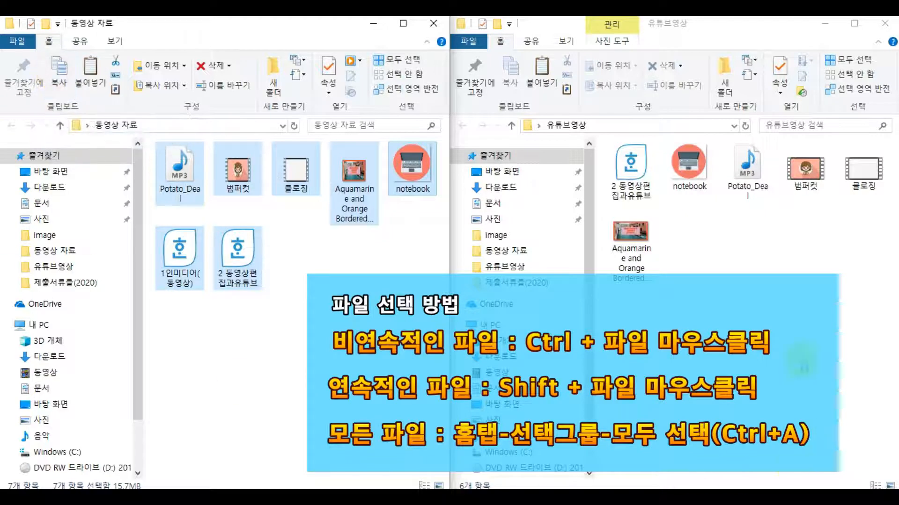
left_click(762, 270)
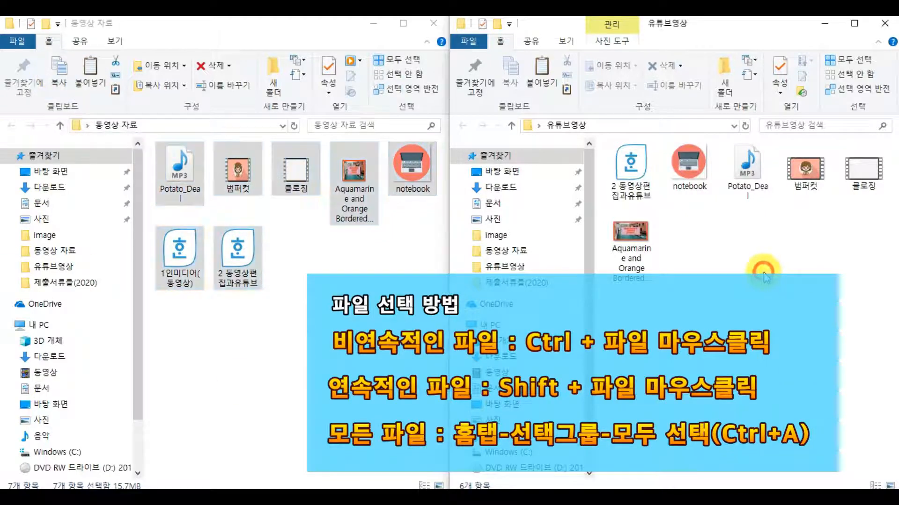
left_click(541, 74)
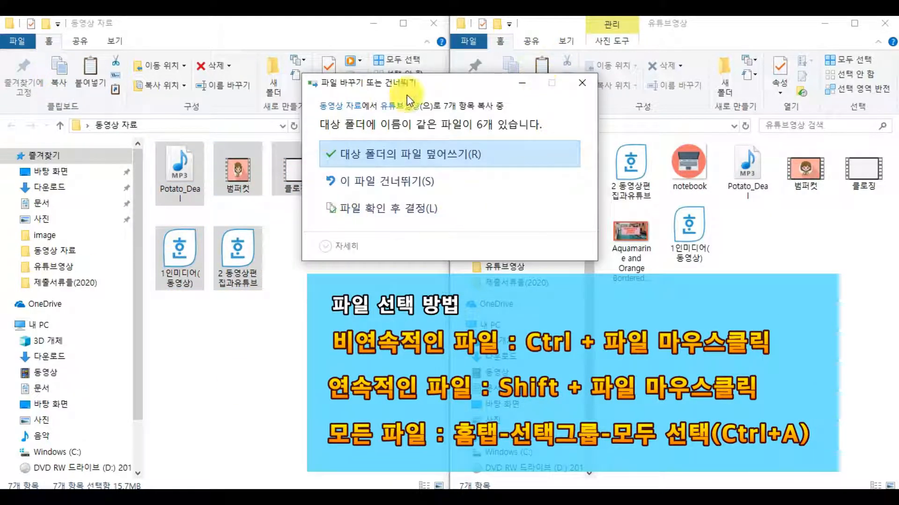
left_click(430, 182)
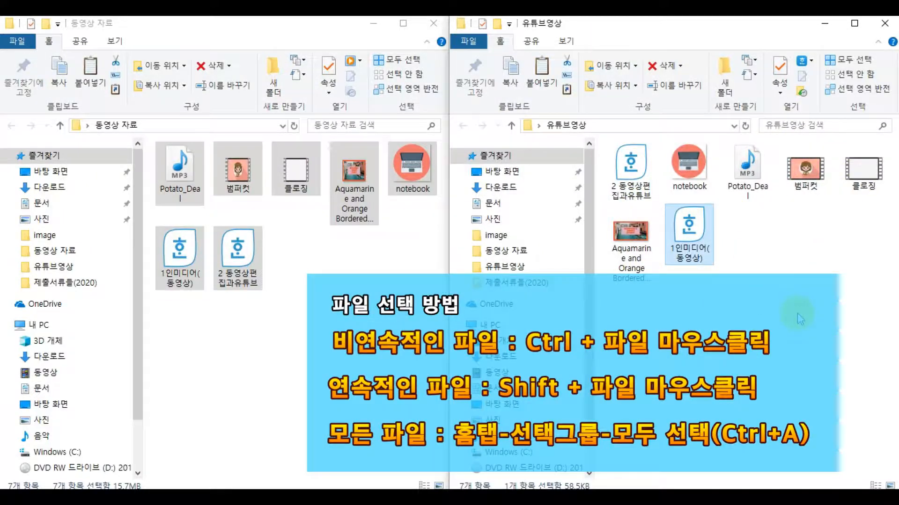
left_click(781, 319)
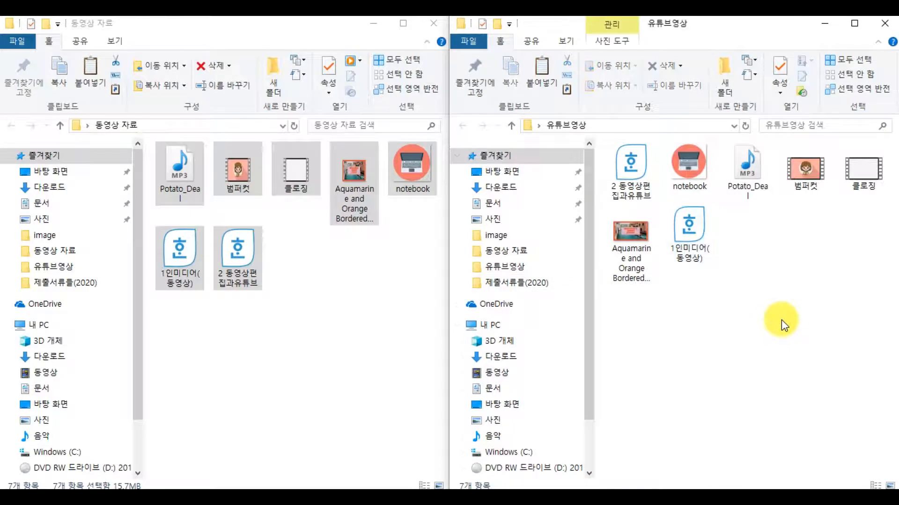
Select all files in the 유튜브영상 folder and delete them
left_click_drag(882, 324, 617, 156)
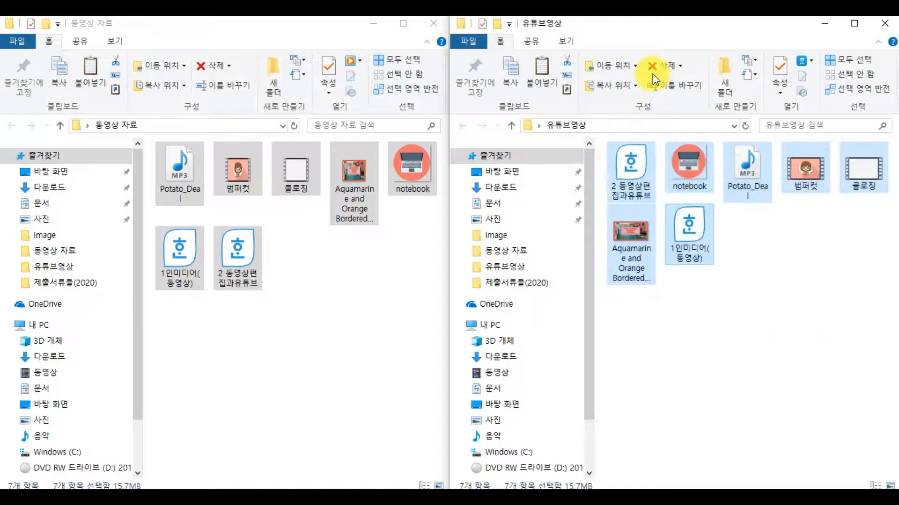
left_click(811, 325)
left_click(836, 58)
left_click(660, 70)
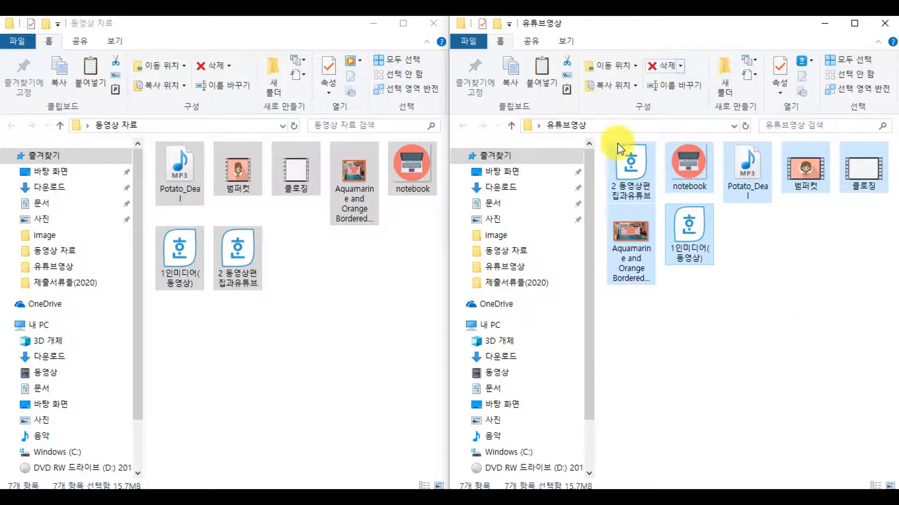
Duplicate Potato_Deal, 클로징 and notebook within 동영상 자료, and delete the three duplicates
left_click(363, 294)
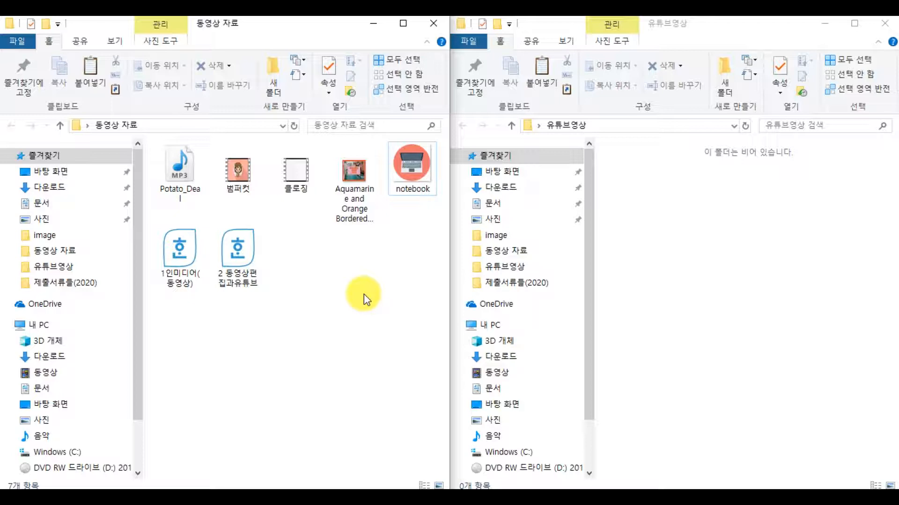
left_click(187, 170)
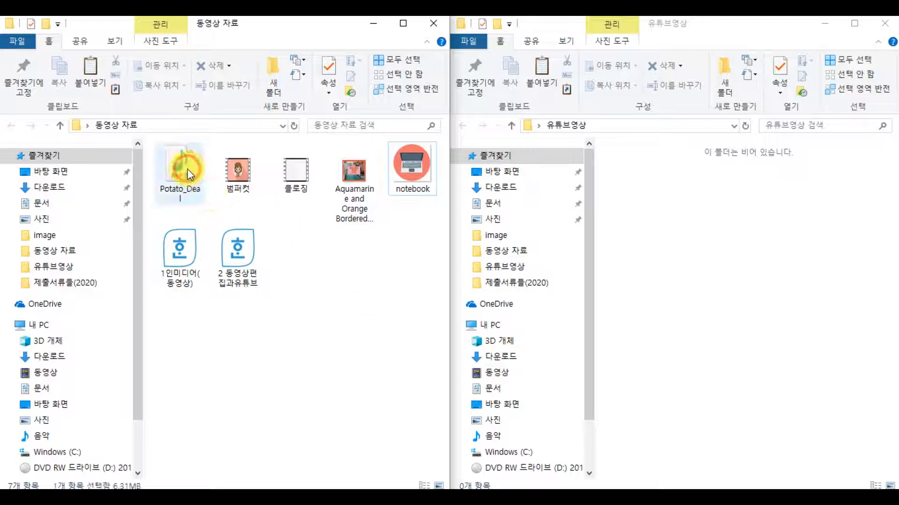
left_click(292, 178, "ctrl")
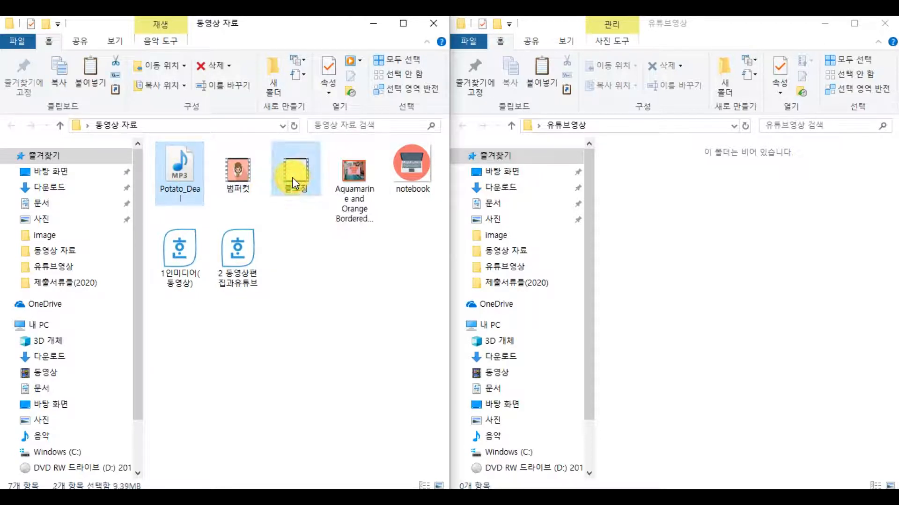
left_click(408, 186, "ctrl")
left_click_drag(408, 186, 408, 196)
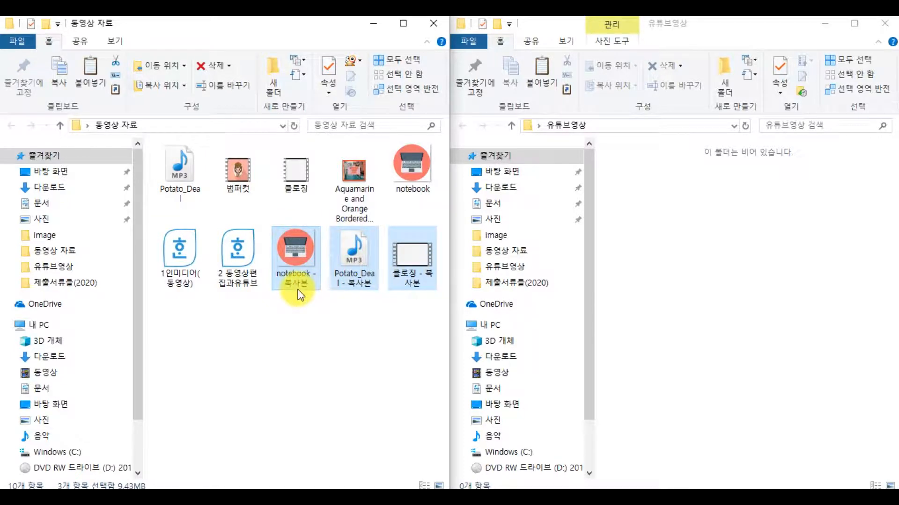
key("Delete")
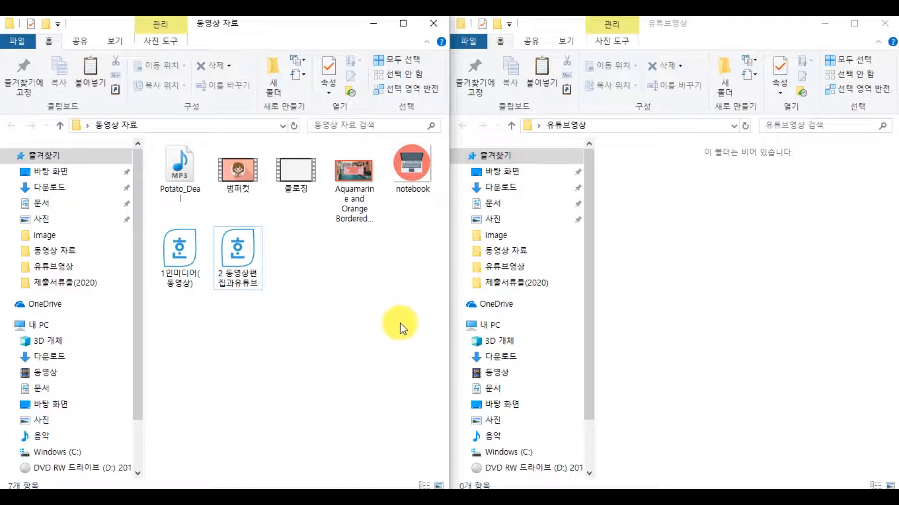
Turn on item check boxes in 동영상 자료, and copy the ticked files 클로징, notebook and 2 동영상편집과유튜브 into 유튜브영상
left_click(114, 42)
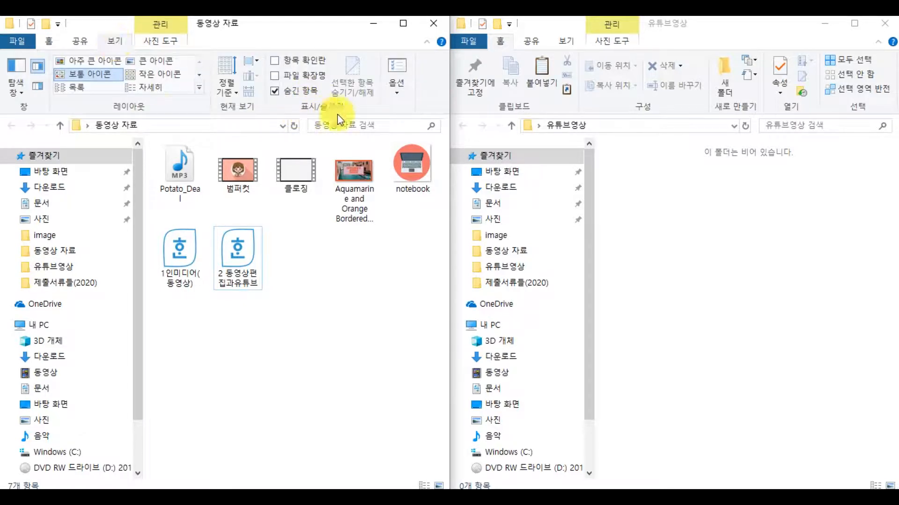
left_click(276, 61)
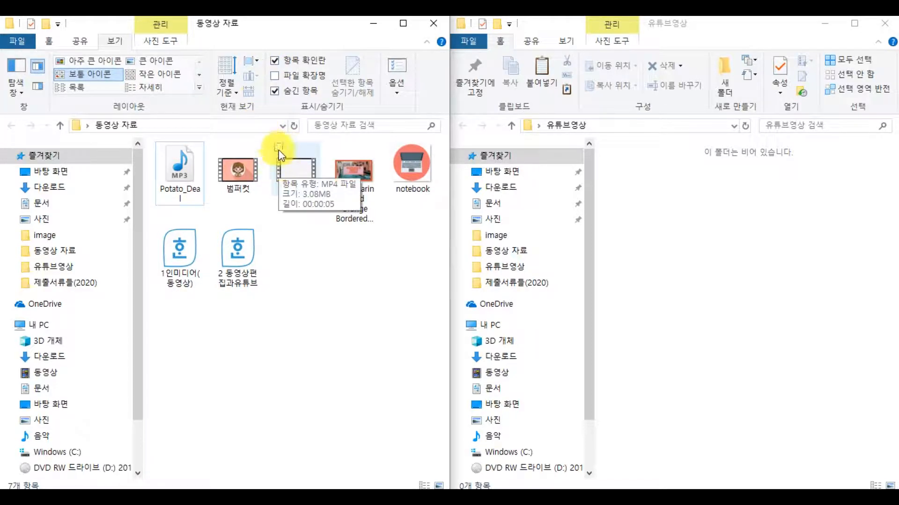
left_click(279, 149)
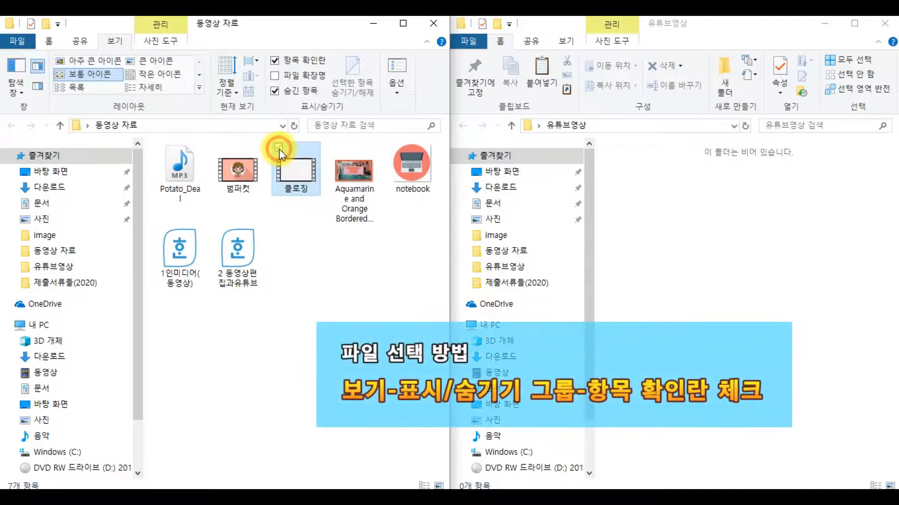
left_click(394, 147)
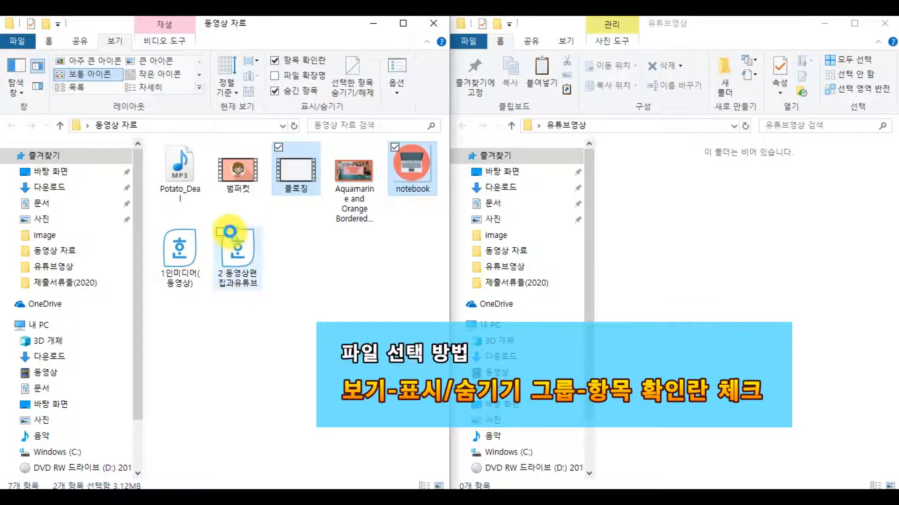
left_click(220, 233)
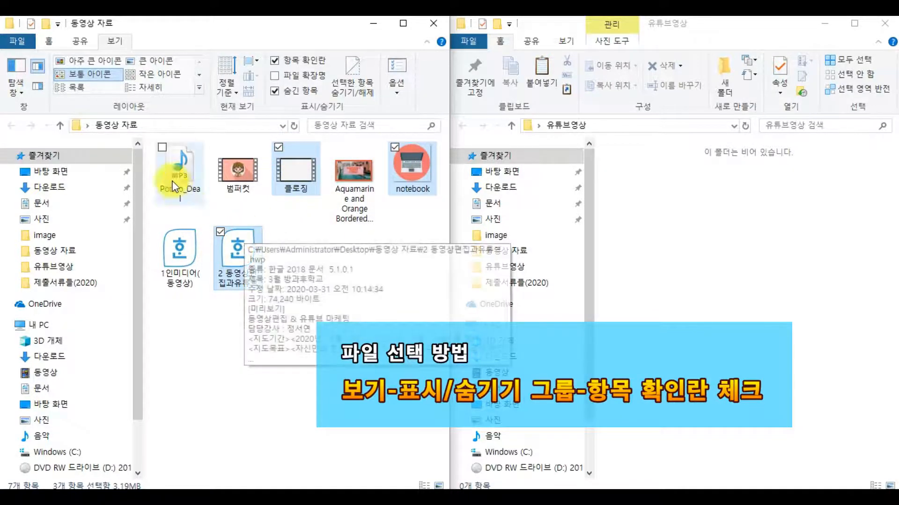
left_click(48, 42)
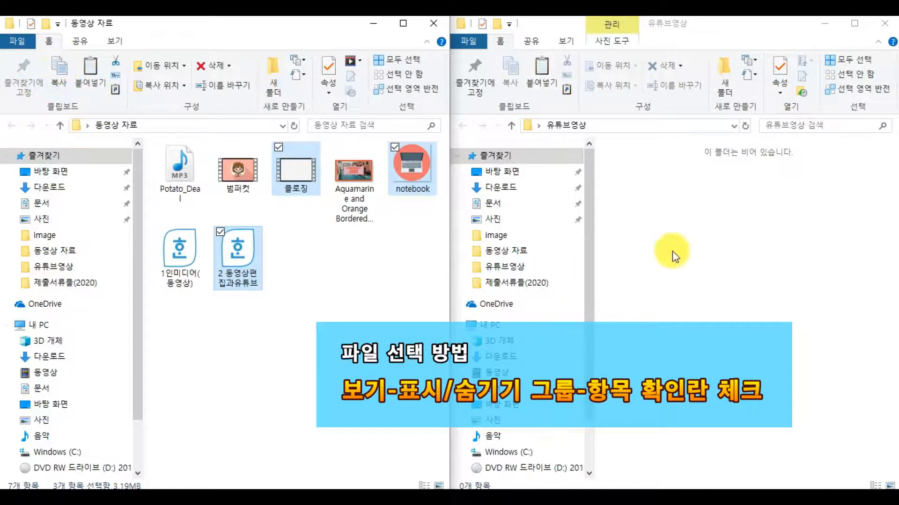
left_click(717, 241)
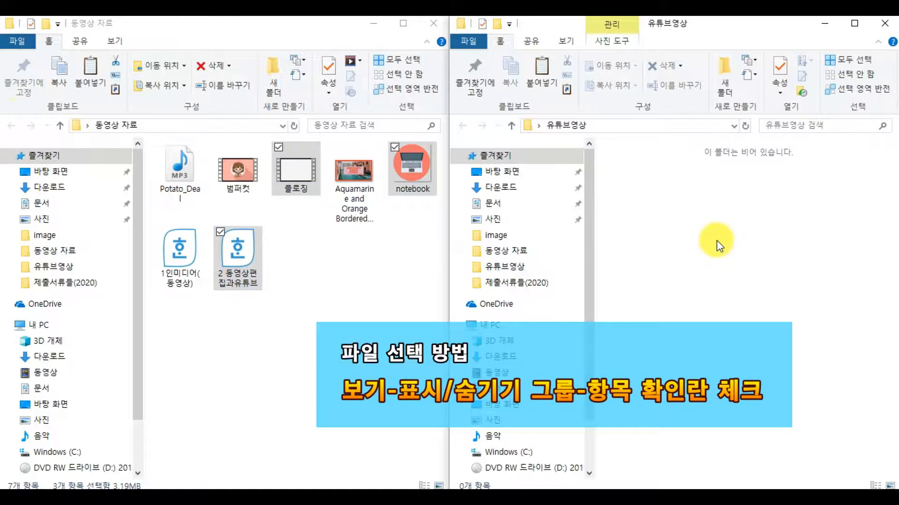
left_click(542, 74)
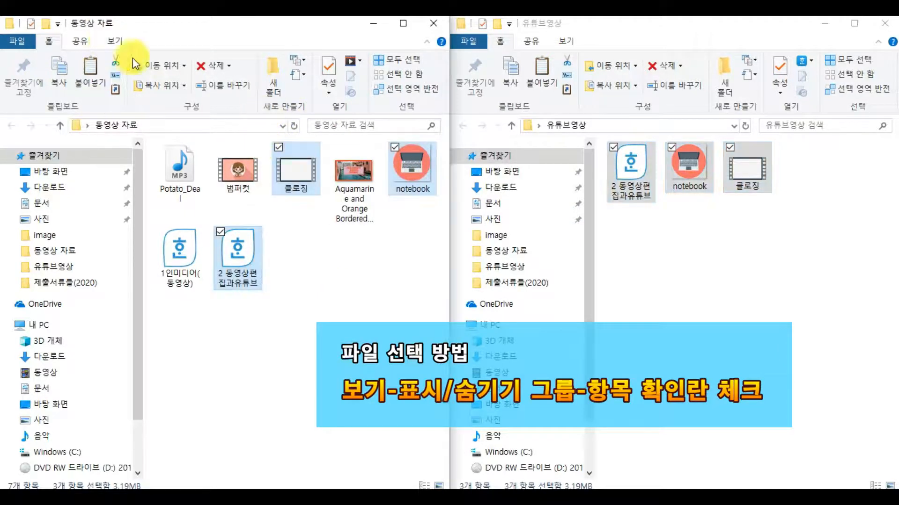
Turn item check boxes off again in 동영상 자료 and delete all files in 유튜브영상
left_click(115, 41)
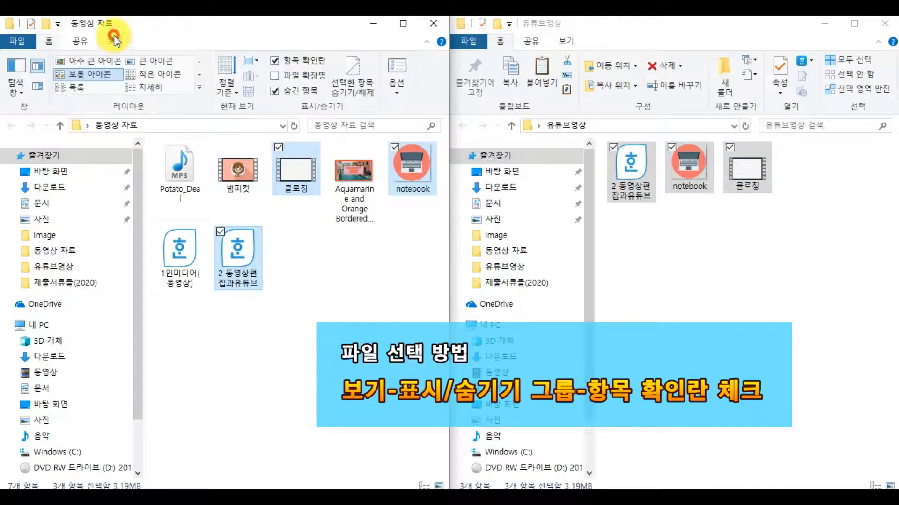
left_click(275, 61)
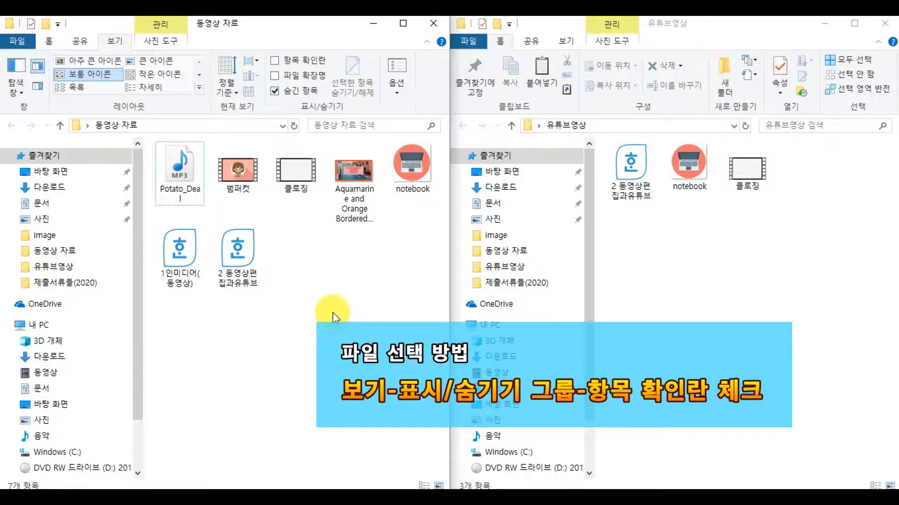
left_click_drag(838, 233, 712, 257)
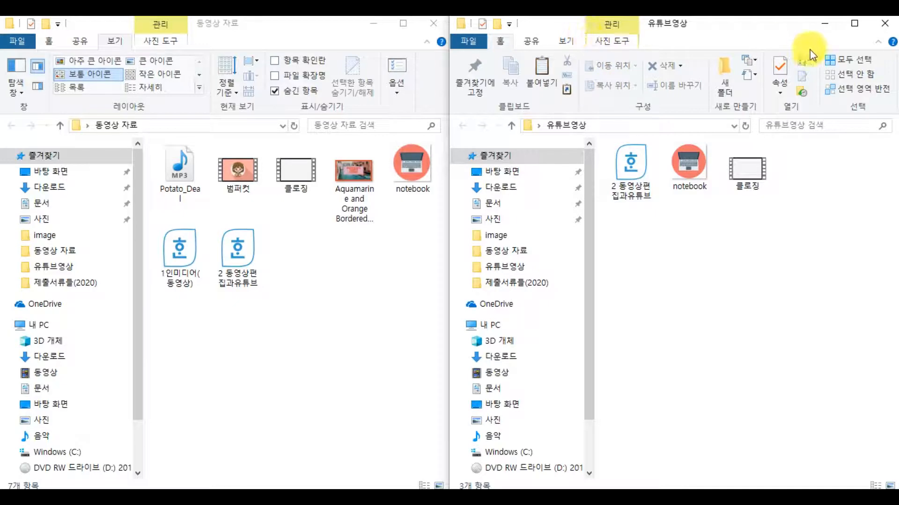
left_click(834, 60)
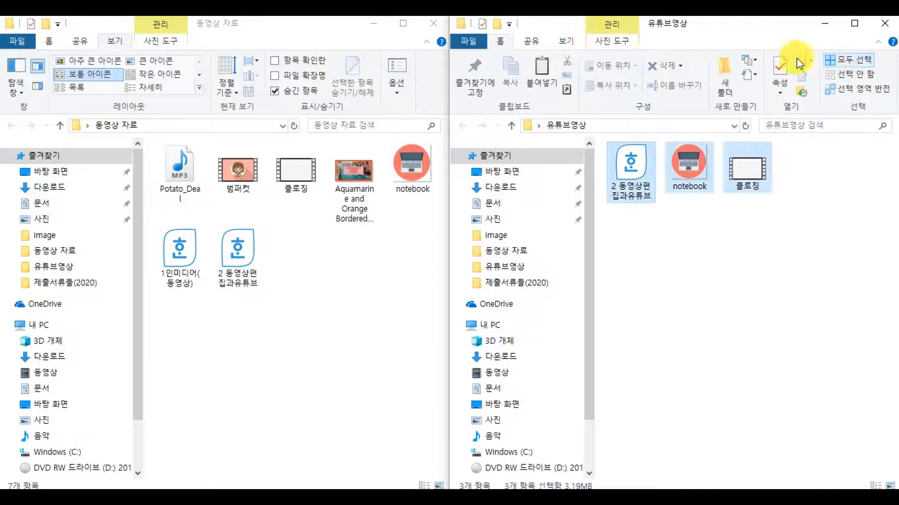
left_click(654, 70)
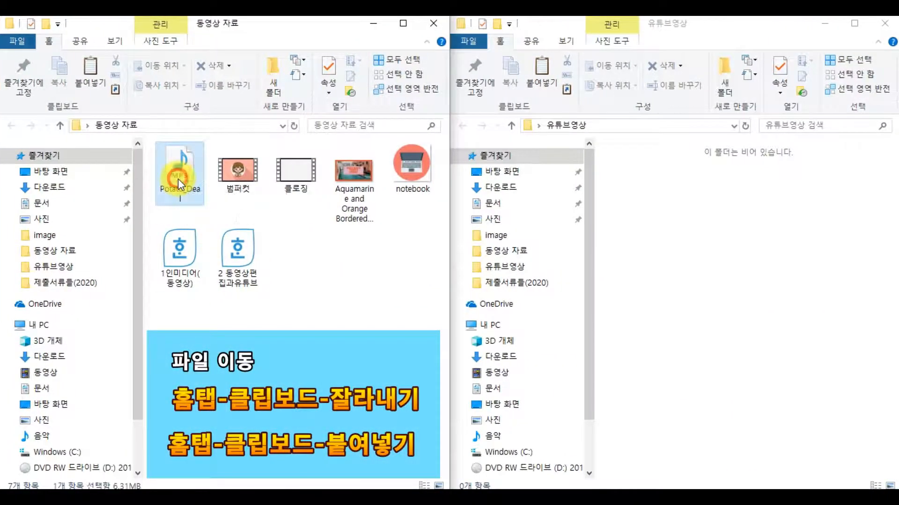
Move the single file Potato_Deal from 동영상 자료 into 유튜브영상 by cutting and pasting it
left_click(177, 178)
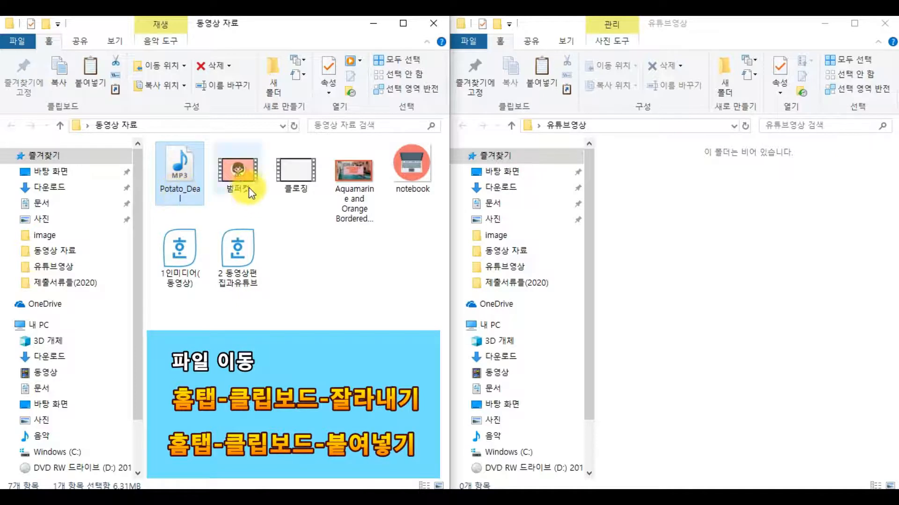
left_click(117, 67)
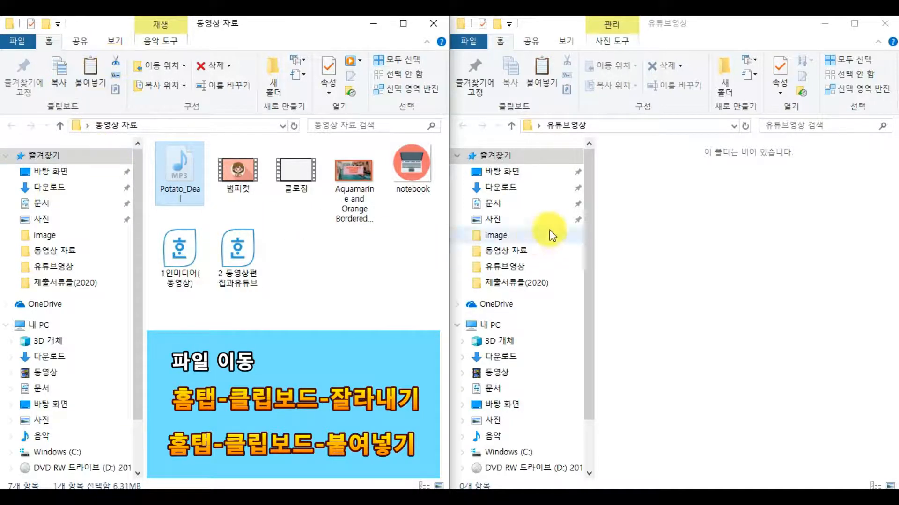
left_click(700, 223)
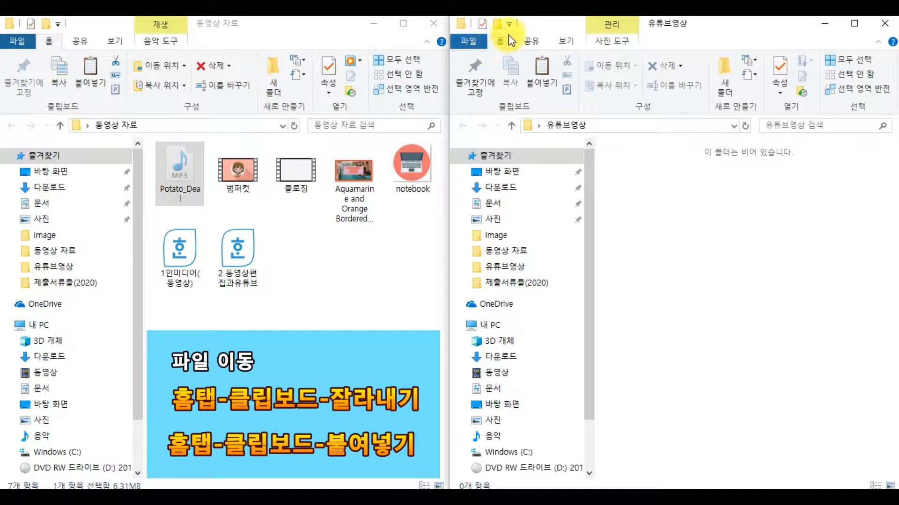
left_click(539, 73)
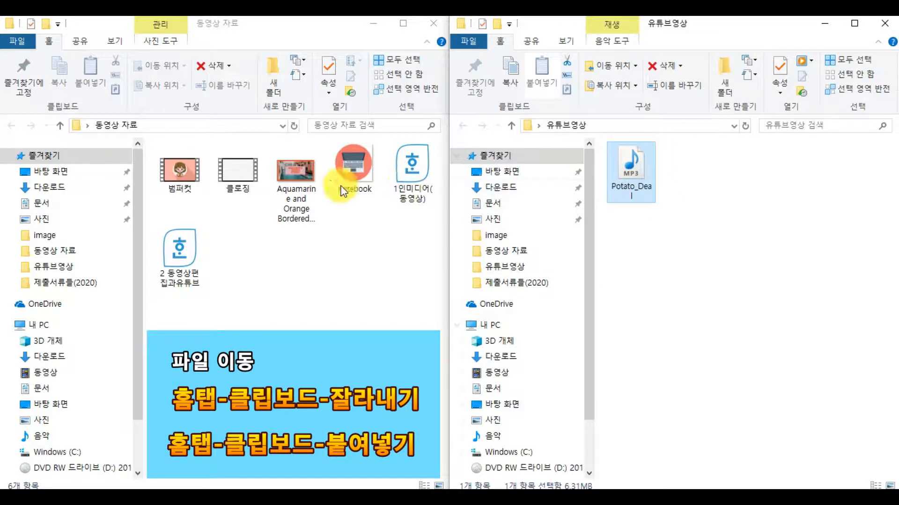
Cut the non-adjacent files 범퍼컷 and the Aquamarine image from 동영상 자료 together and paste them into 유튜브영상
left_click(194, 183)
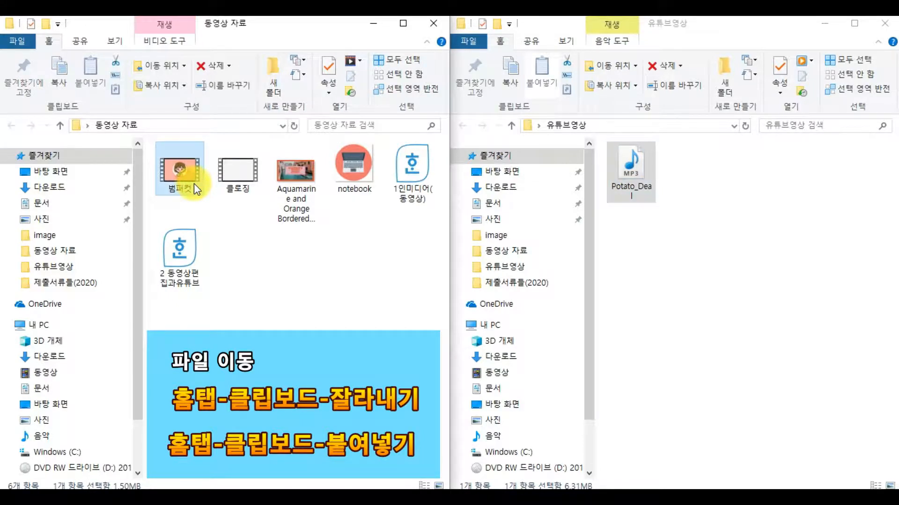
left_click(290, 187, "ctrl")
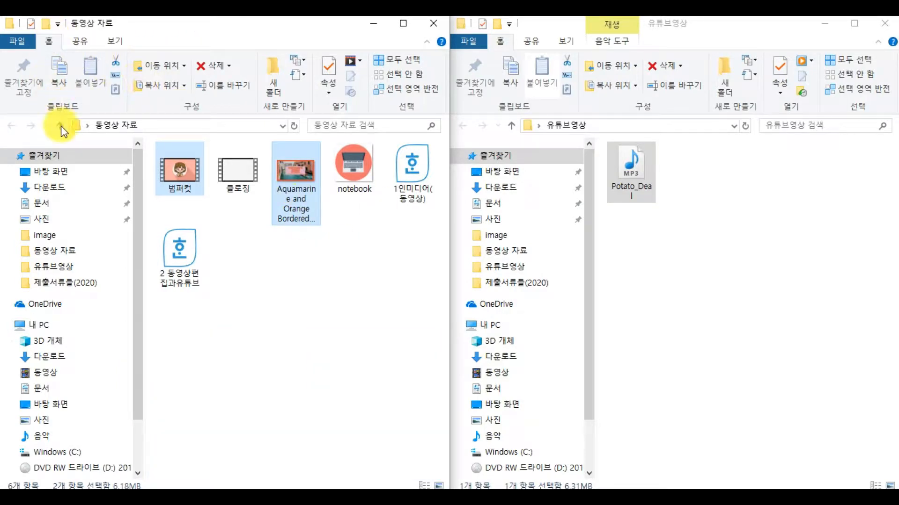
left_click(116, 68)
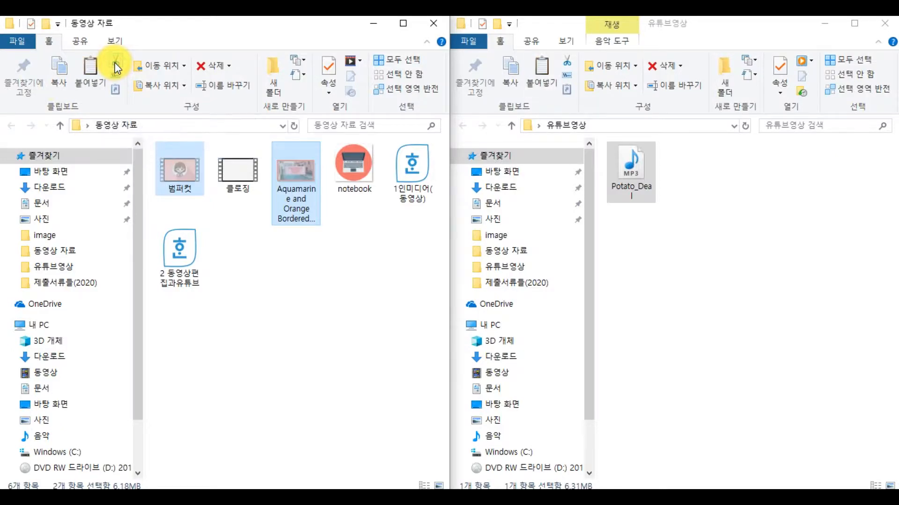
left_click(736, 211)
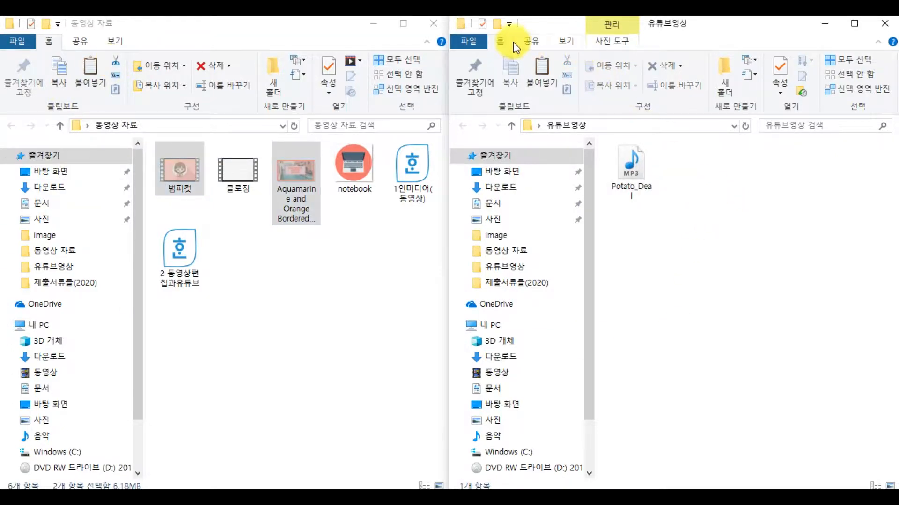
left_click(540, 74)
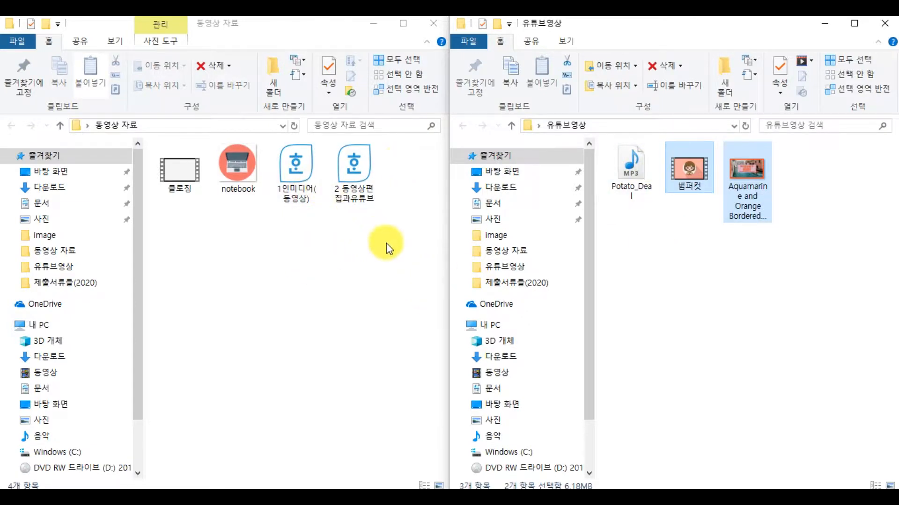
left_click(802, 271)
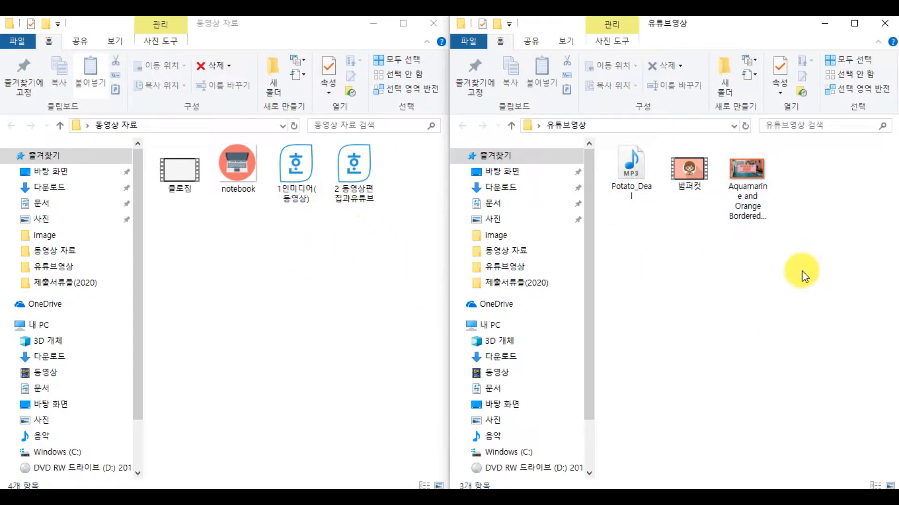
Cut all remaining files in 동영상 자료, paste them into 유튜브영상 and clear the selection
left_click(177, 176)
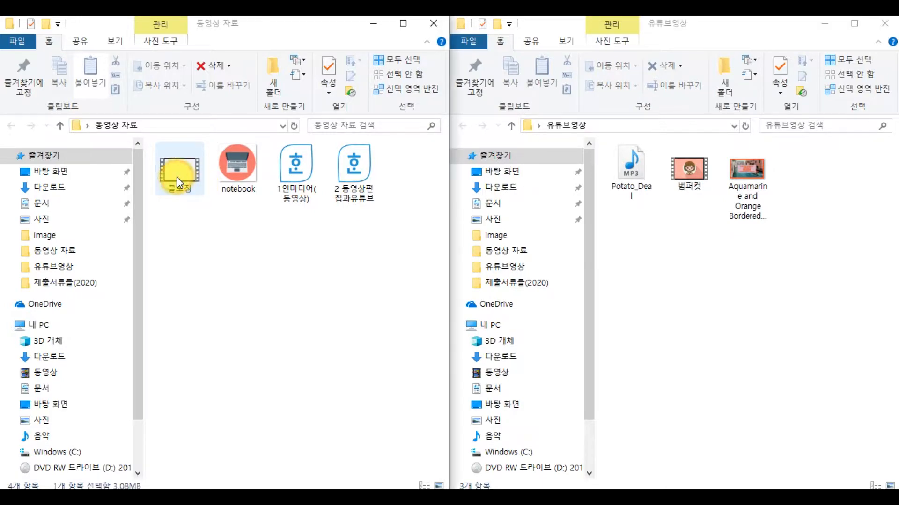
left_click(299, 178, "shift")
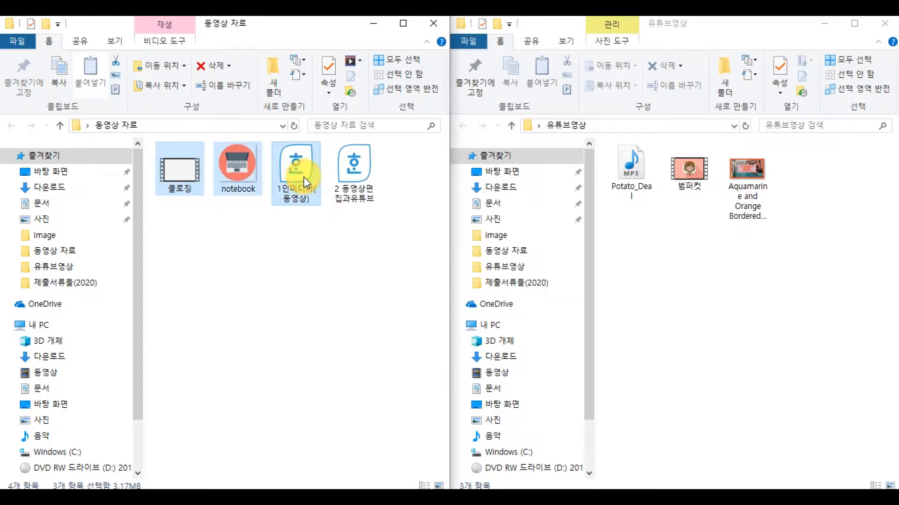
left_click(394, 60)
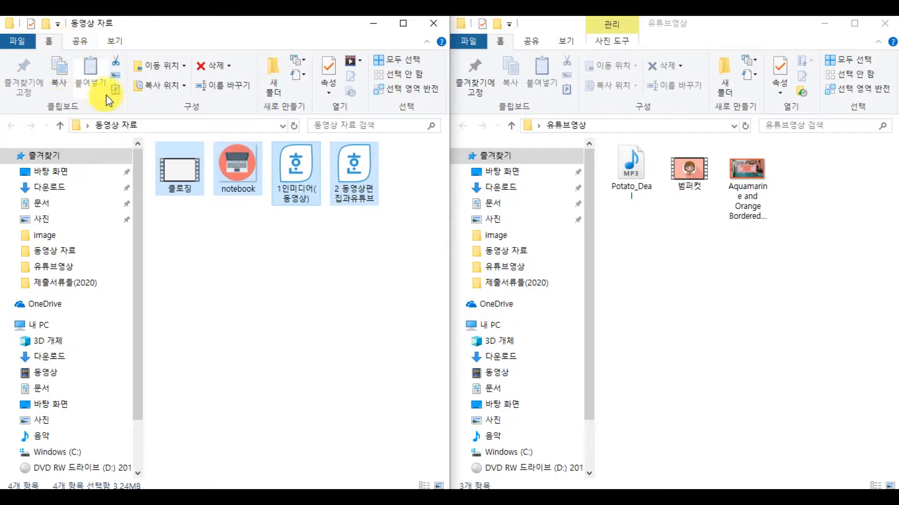
left_click(117, 60)
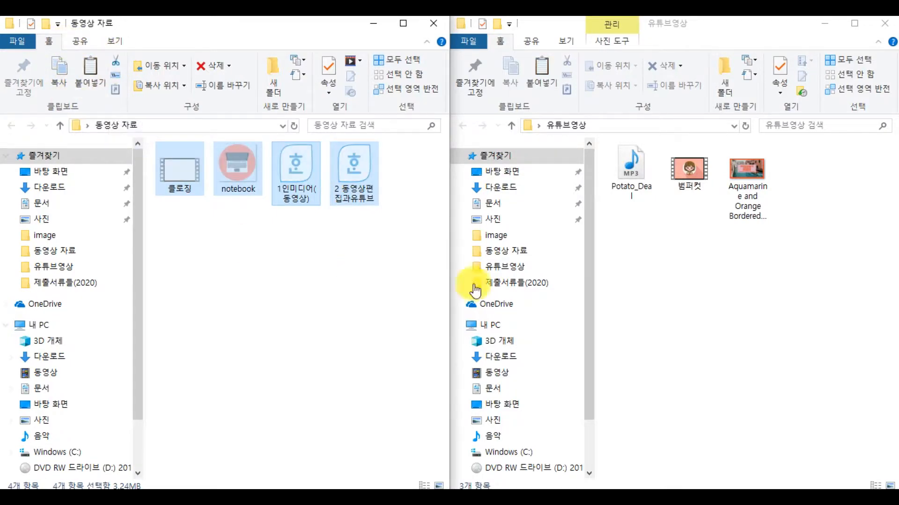
left_click(691, 267)
left_click(541, 65)
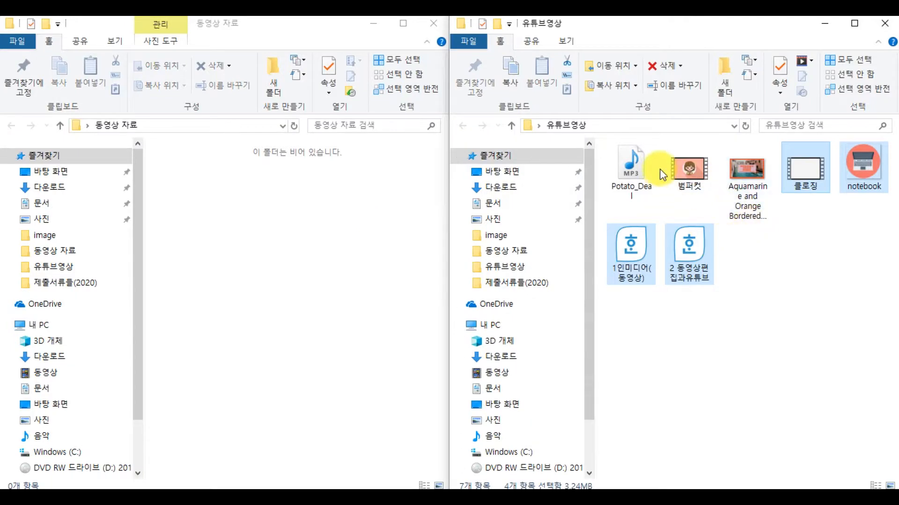
left_click(803, 281)
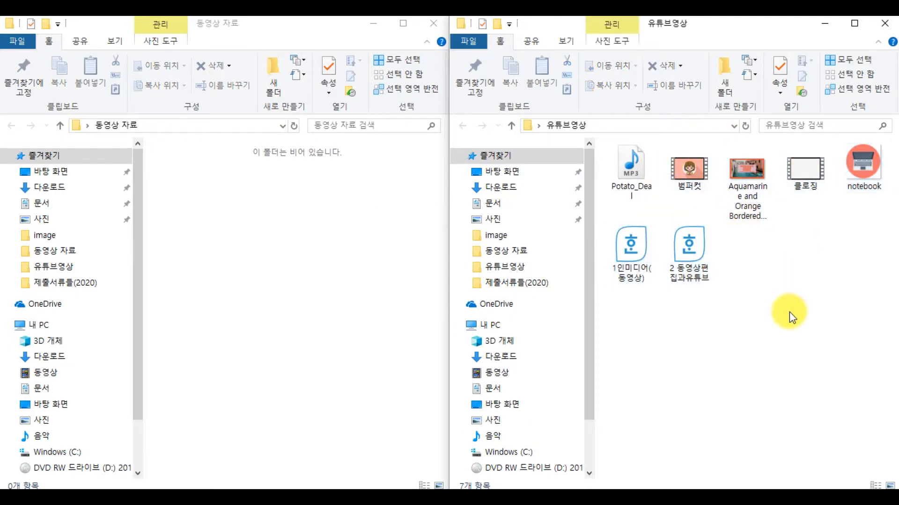